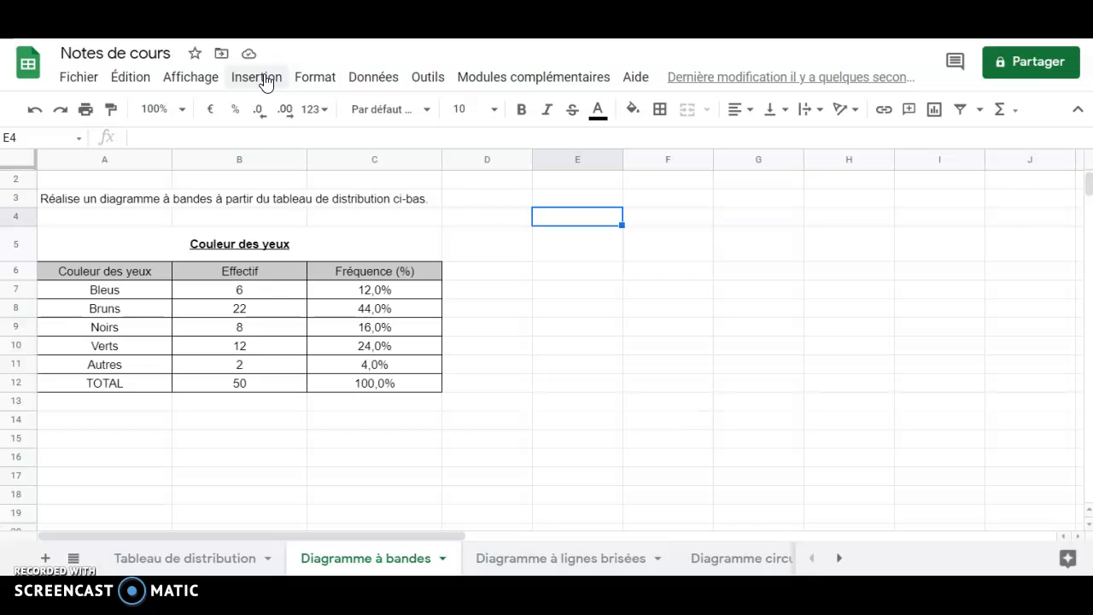
Step: Insert a chart in the eye-colour sheet and choose the plain column chart type (Graphique à colonnes)
{"action": "left_click", "coordinate": [263, 79]}
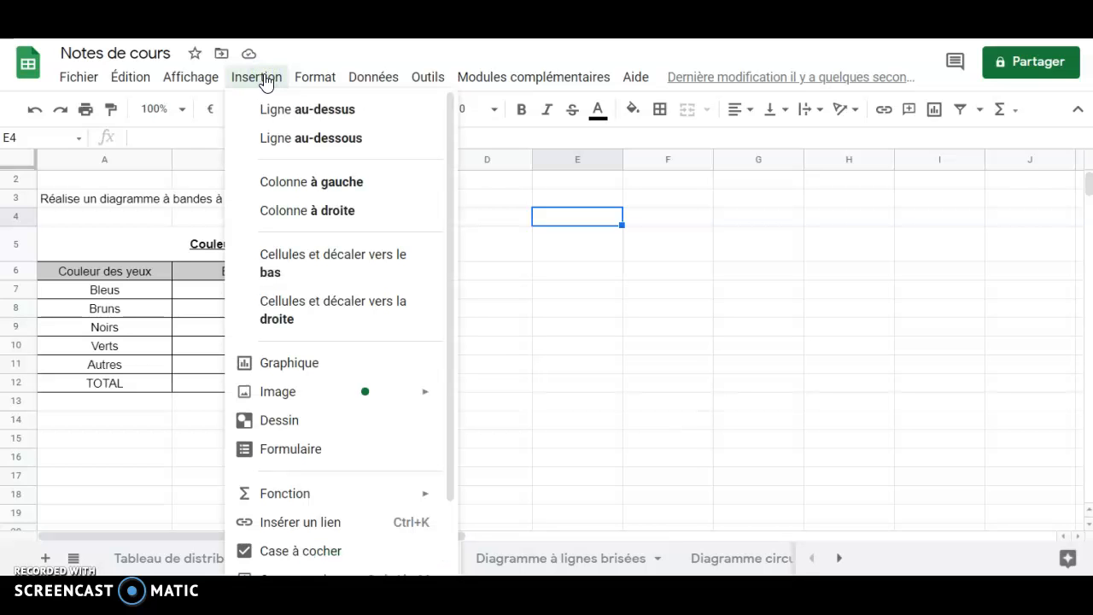
{"action": "left_click", "coordinate": [290, 328]}
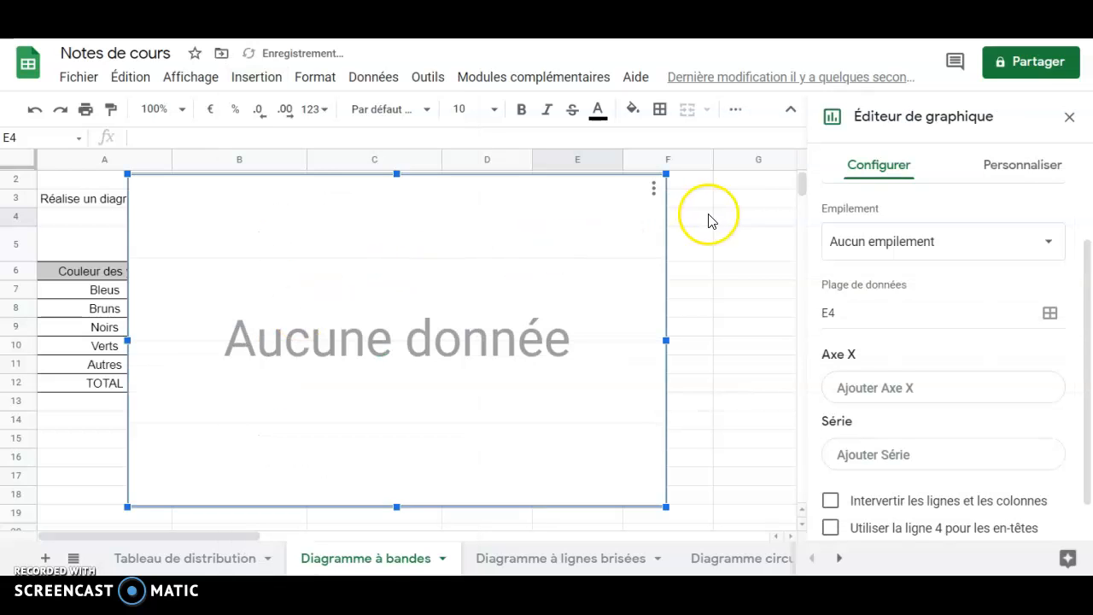
{"action": "scroll", "coordinate": [999, 265], "scroll_direction": "up", "scroll_amount": 1}
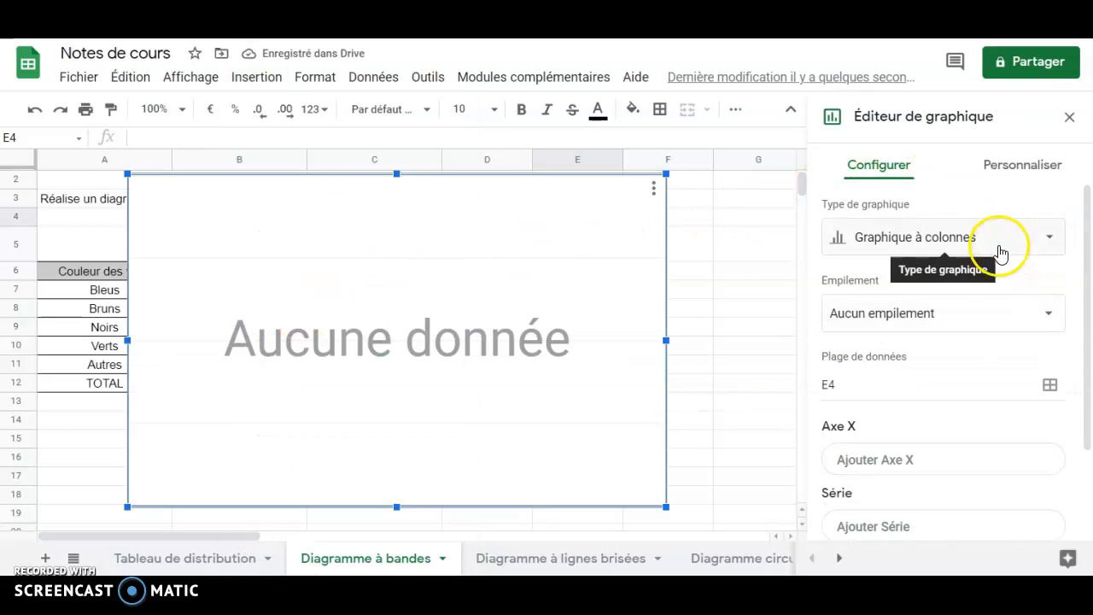
{"action": "left_click", "coordinate": [1052, 239]}
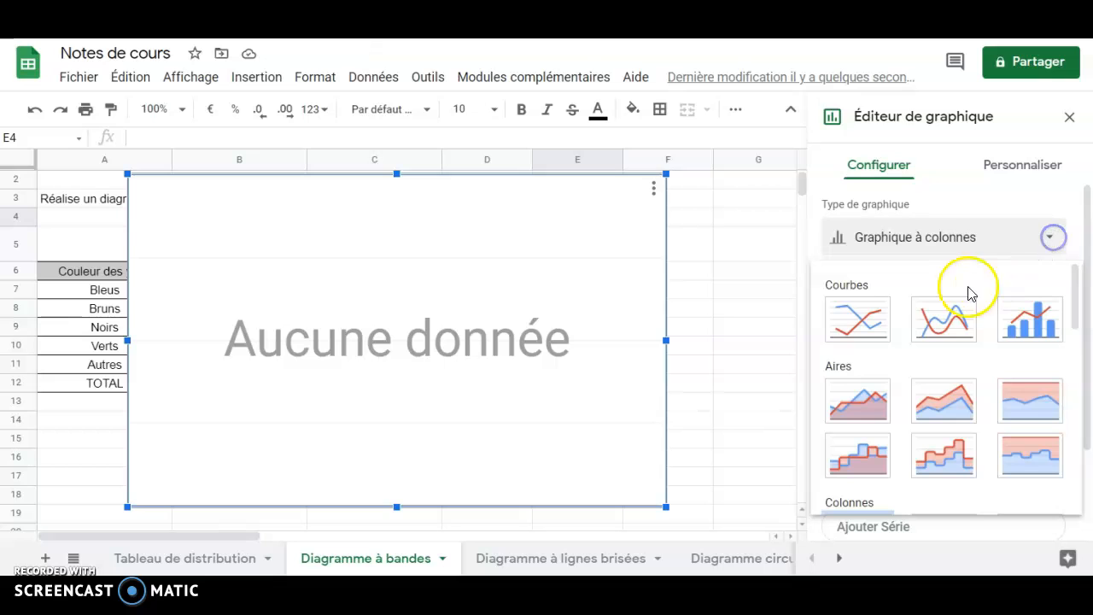
{"action": "scroll", "coordinate": [920, 350], "scroll_direction": "down", "scroll_amount": 2}
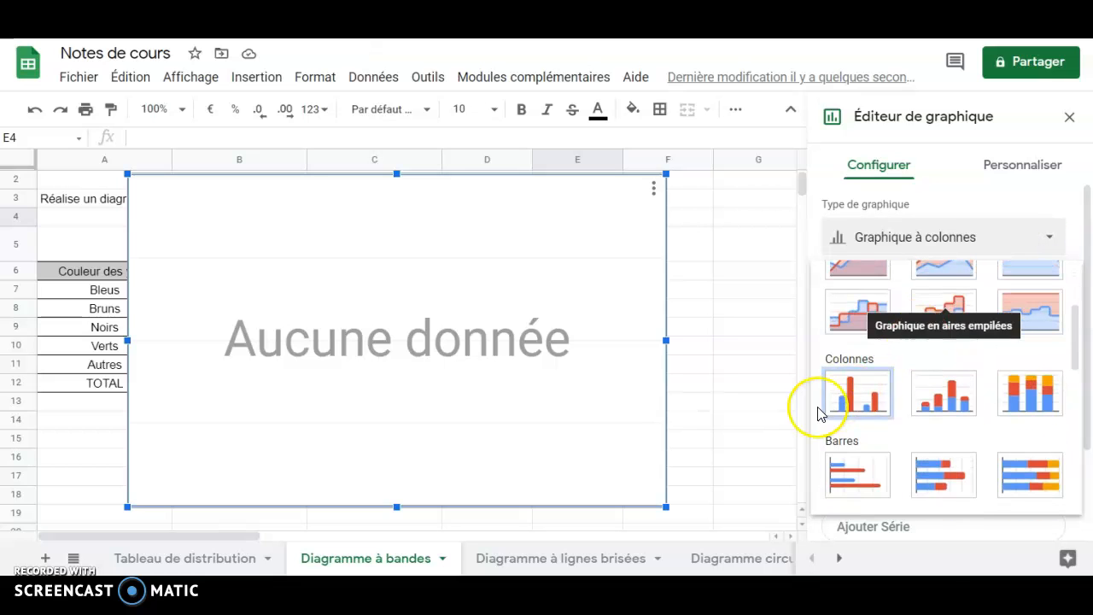
{"action": "left_click", "coordinate": [858, 392]}
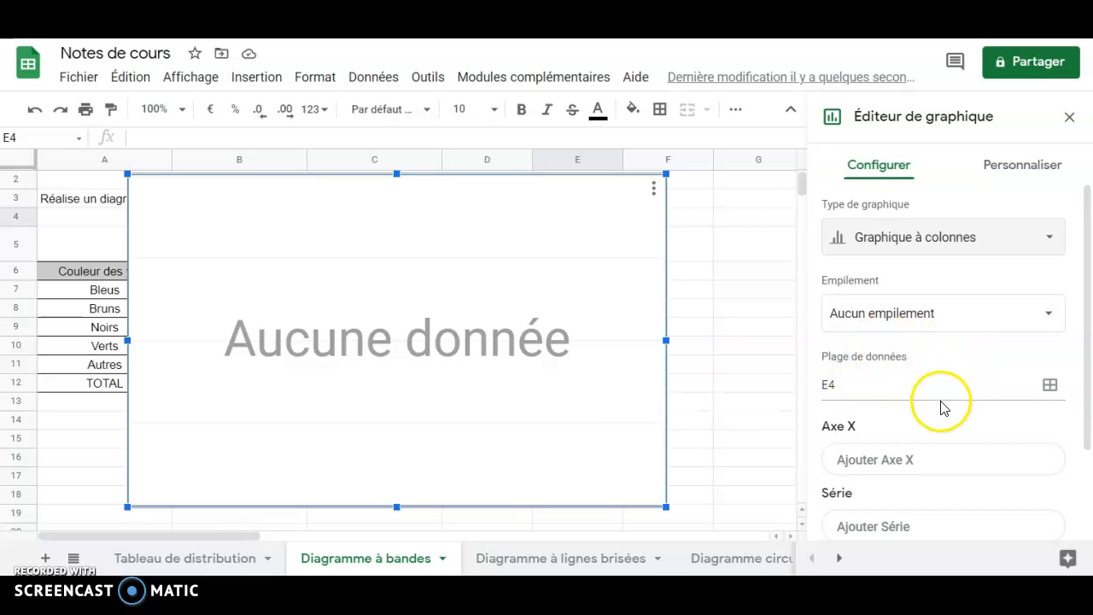
Step: Move the empty chart clear of the table's first two columns and set its data range to A7:B11
{"action": "left_click_drag", "start_coordinate": [525, 237], "coordinate": [673, 232]}
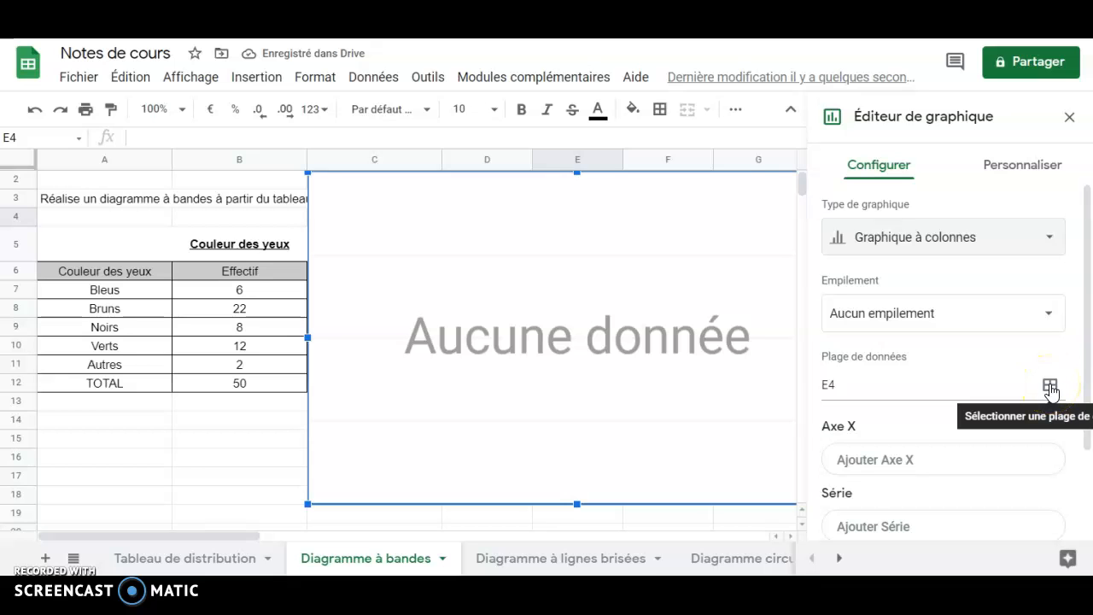
{"action": "left_click", "coordinate": [1050, 387]}
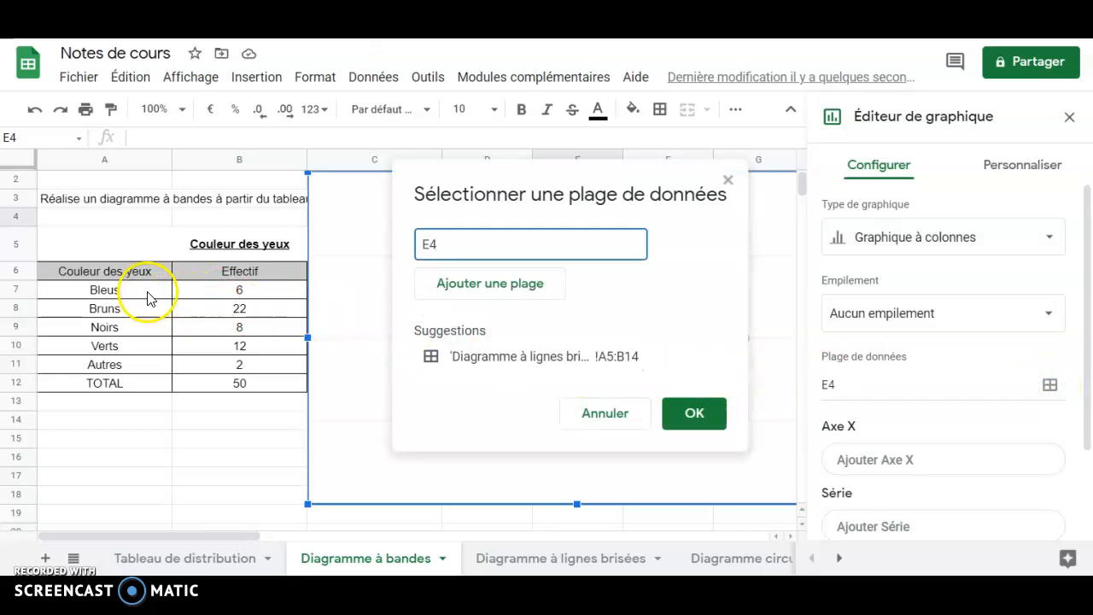
{"action": "left_click_drag", "start_coordinate": [139, 291], "coordinate": [143, 367]}
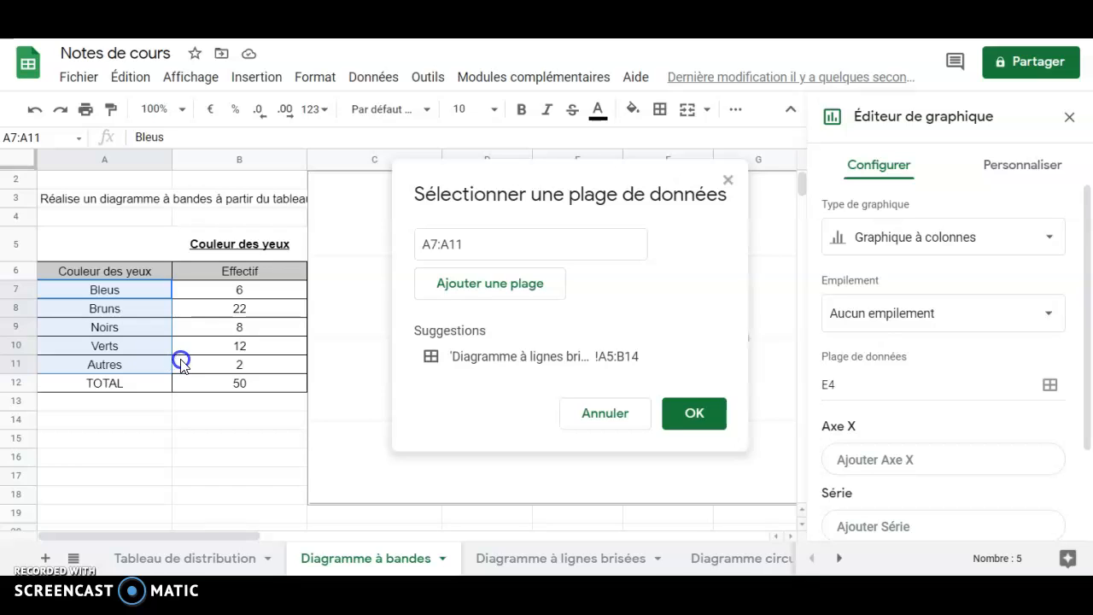
{"action": "left_click_drag", "start_coordinate": [181, 361], "coordinate": [234, 362]}
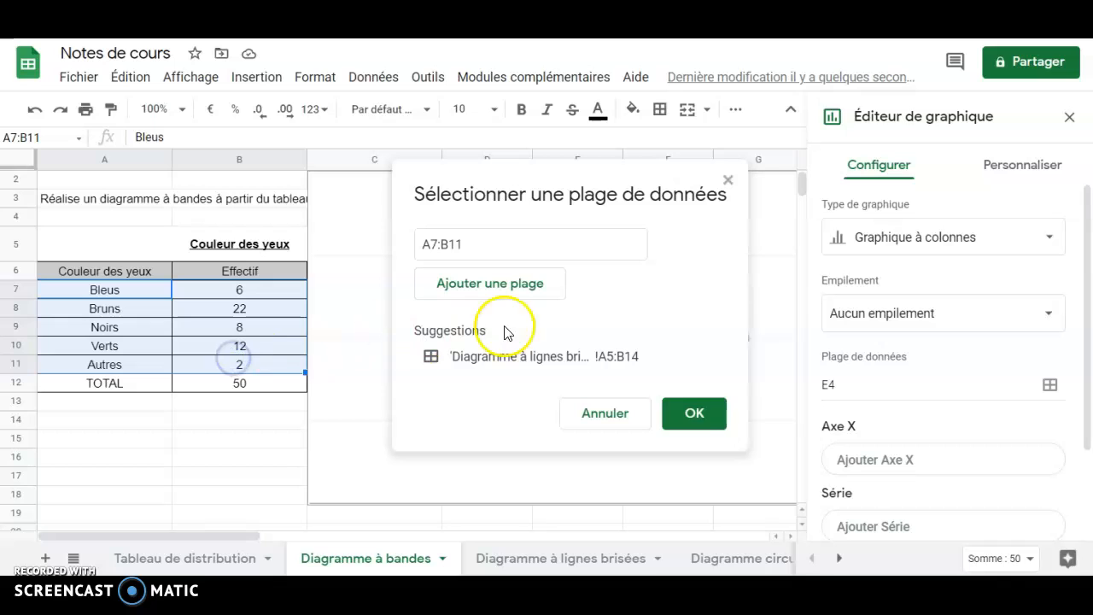
{"action": "left_click", "coordinate": [703, 414]}
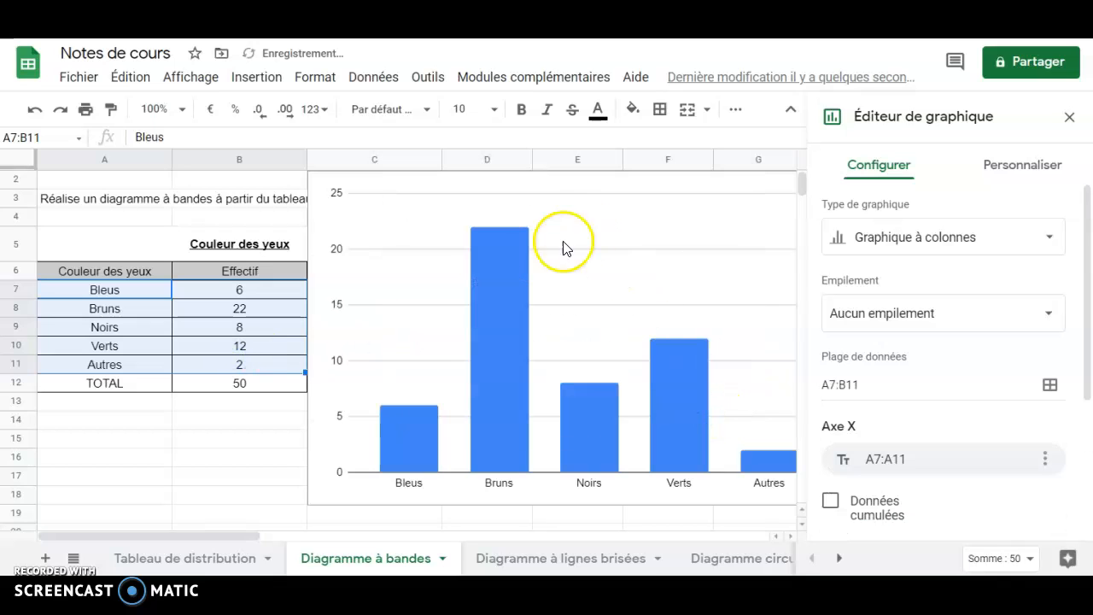
Step: Reposition the column chart so it starts at column B and fits fully in view
{"action": "left_click", "coordinate": [346, 234]}
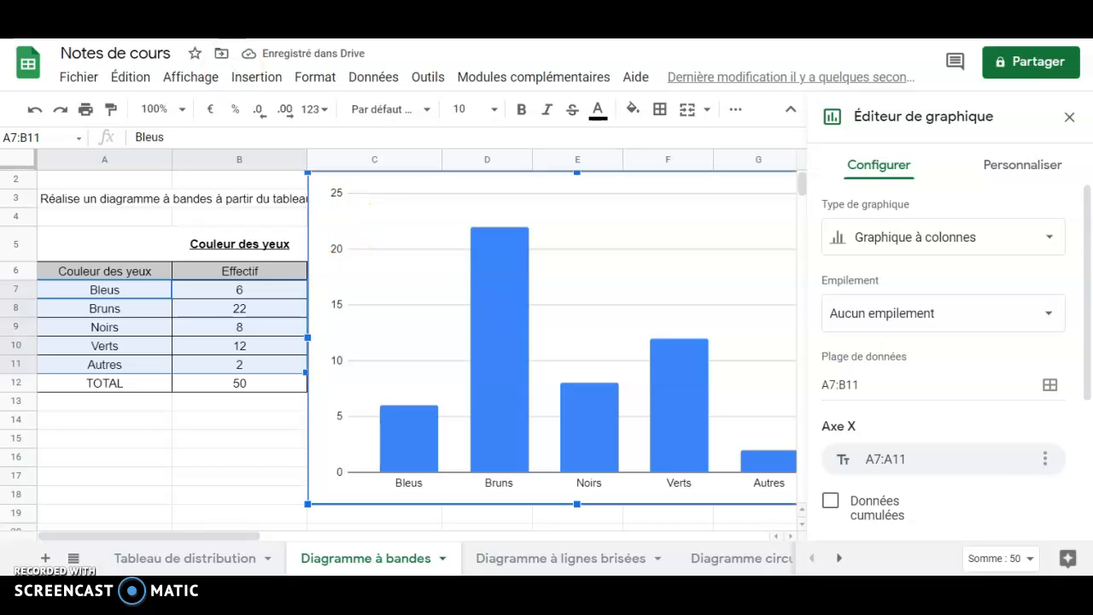
{"action": "left_click", "coordinate": [321, 191]}
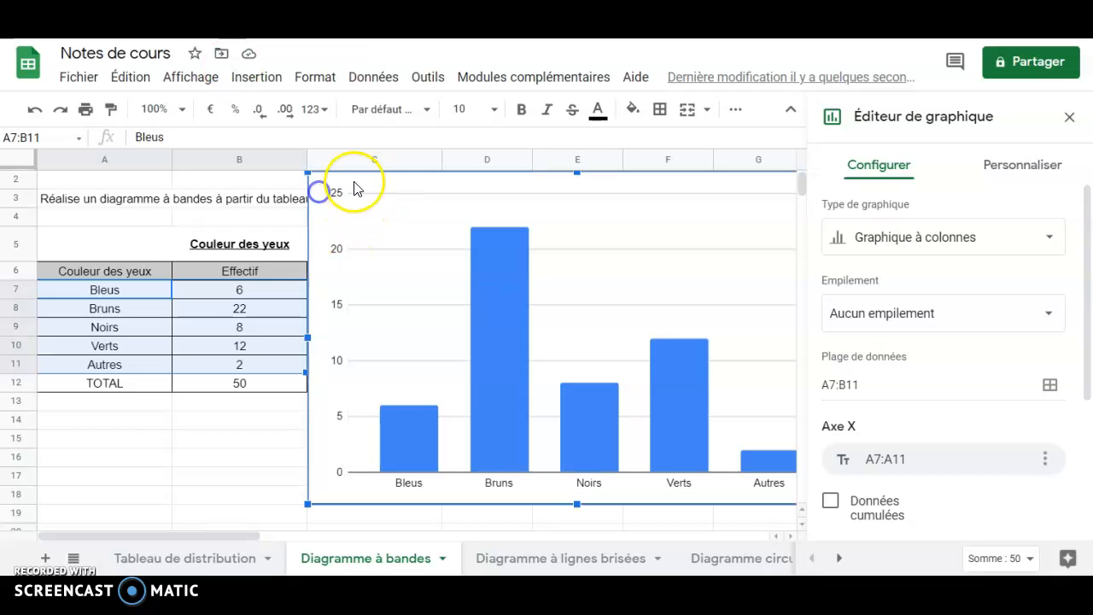
{"action": "left_click_drag", "start_coordinate": [356, 187], "coordinate": [211, 200]}
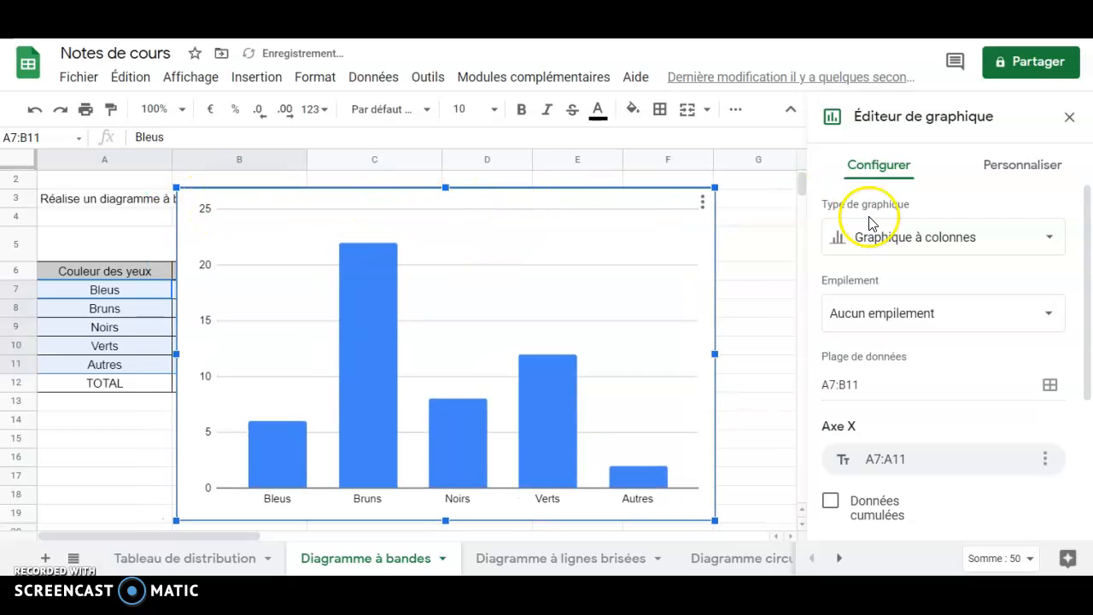
Step: Examine the chart's axis and series setup, as well as its chart style options
{"action": "scroll", "coordinate": [956, 354], "scroll_direction": "down", "scroll_amount": 1}
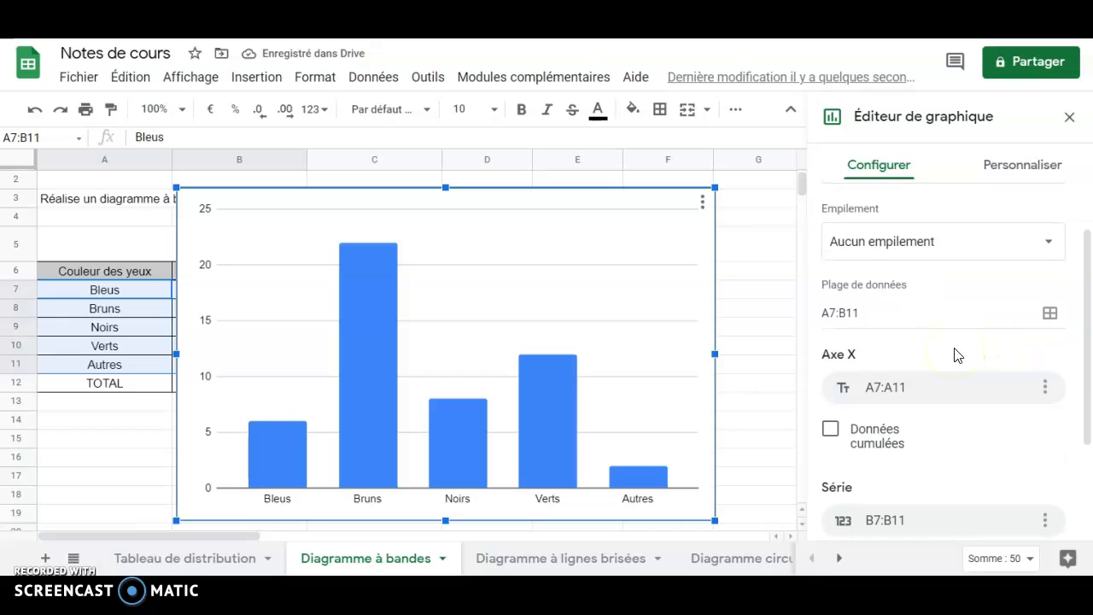
{"action": "scroll", "coordinate": [959, 350], "scroll_direction": "down", "scroll_amount": 1}
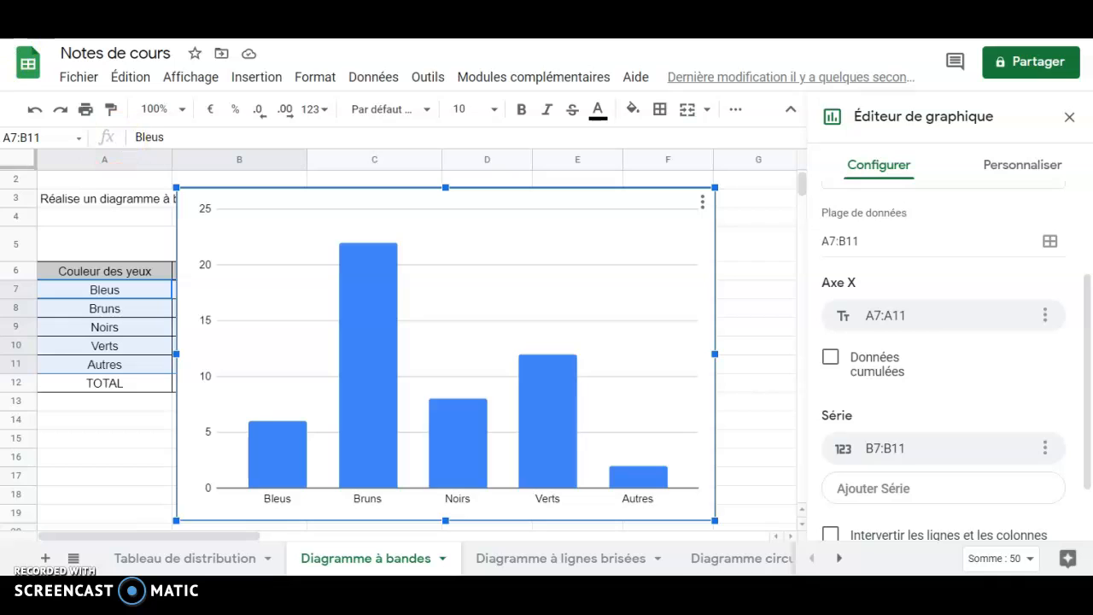
{"action": "scroll", "coordinate": [867, 382], "scroll_direction": "up", "scroll_amount": 2}
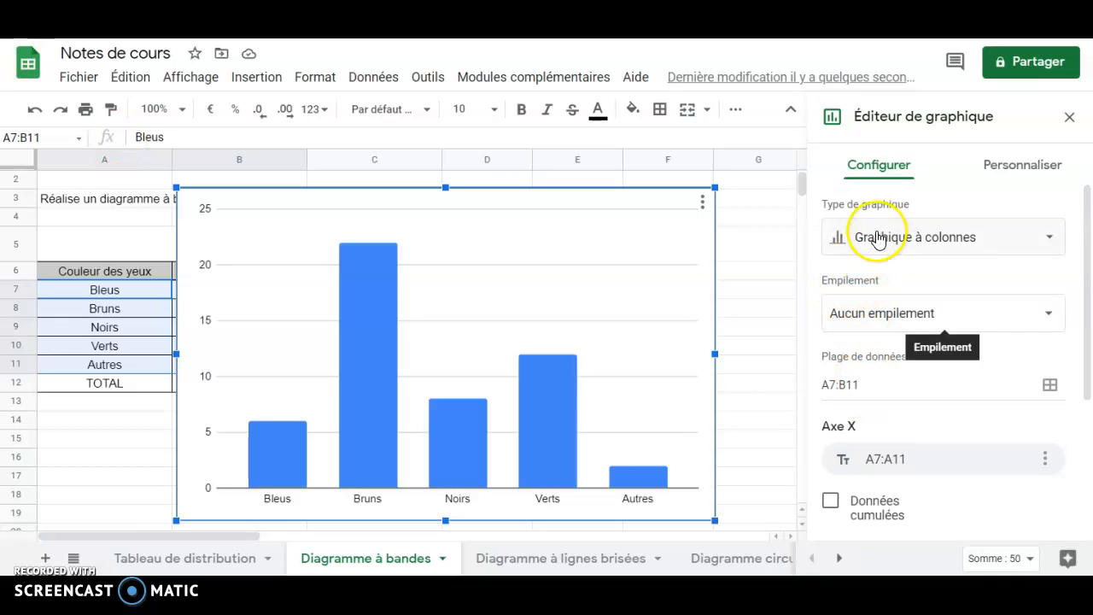
{"action": "left_click", "coordinate": [1003, 167]}
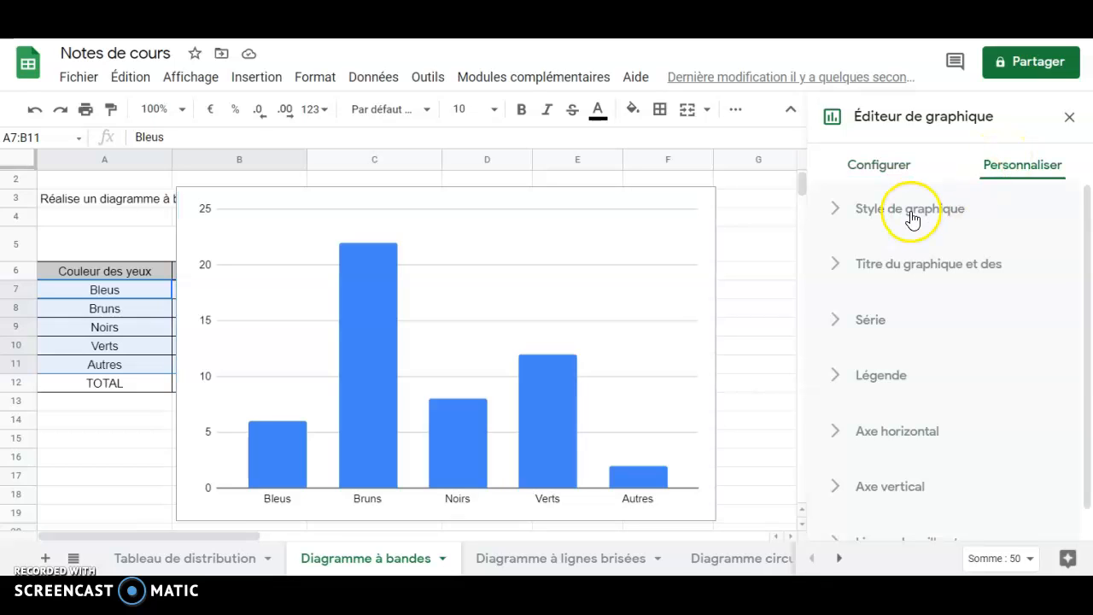
{"action": "left_click", "coordinate": [835, 215]}
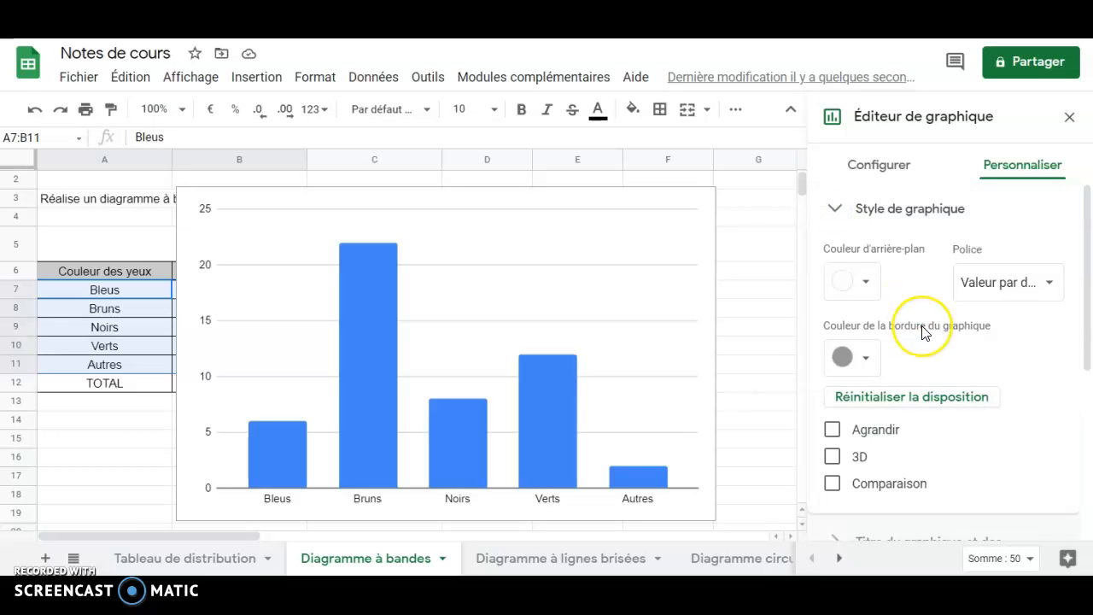
{"action": "scroll", "coordinate": [922, 333], "scroll_direction": "down", "scroll_amount": 2}
{"action": "scroll", "coordinate": [922, 334], "scroll_direction": "up", "scroll_amount": 2}
{"action": "left_click", "coordinate": [834, 210]}
Step: Give the chart the title "La couleur des yeux"
{"action": "left_click", "coordinate": [838, 270]}
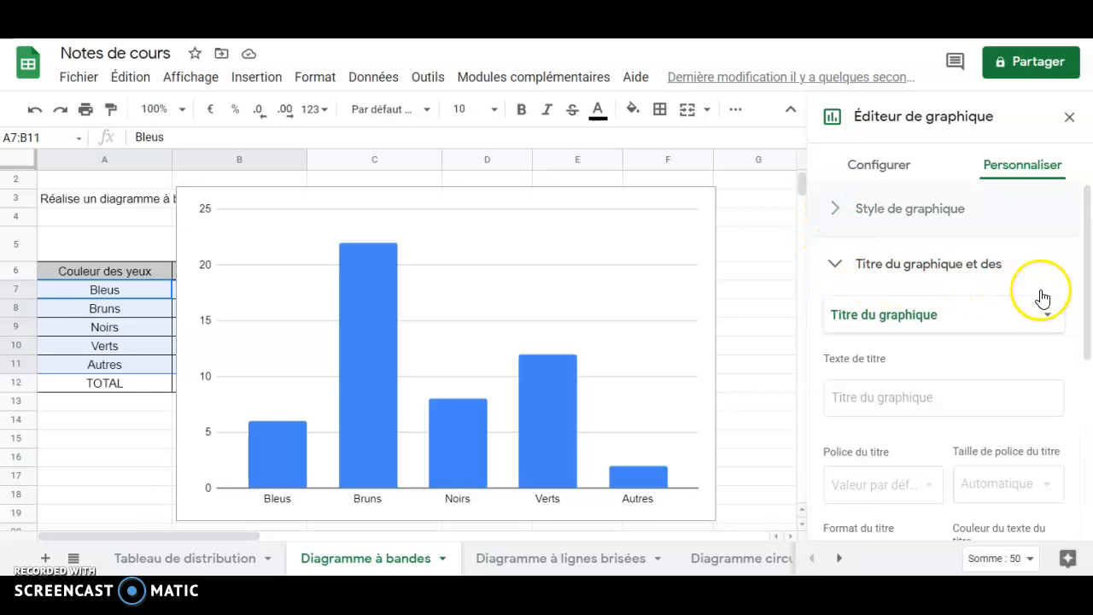
{"action": "left_click", "coordinate": [876, 398]}
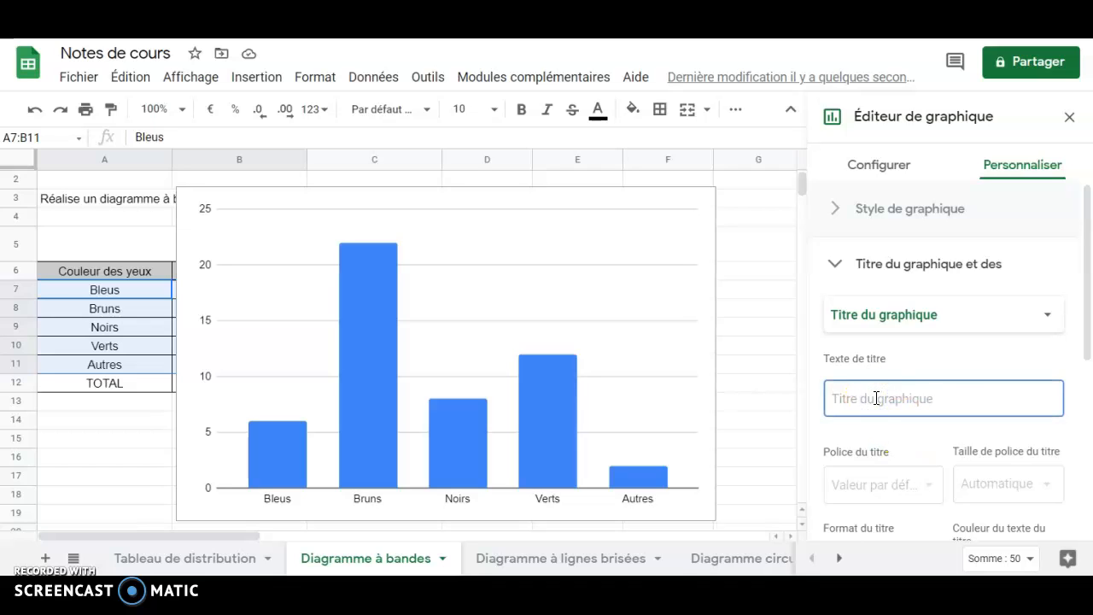
{"action": "type", "text": "La"}
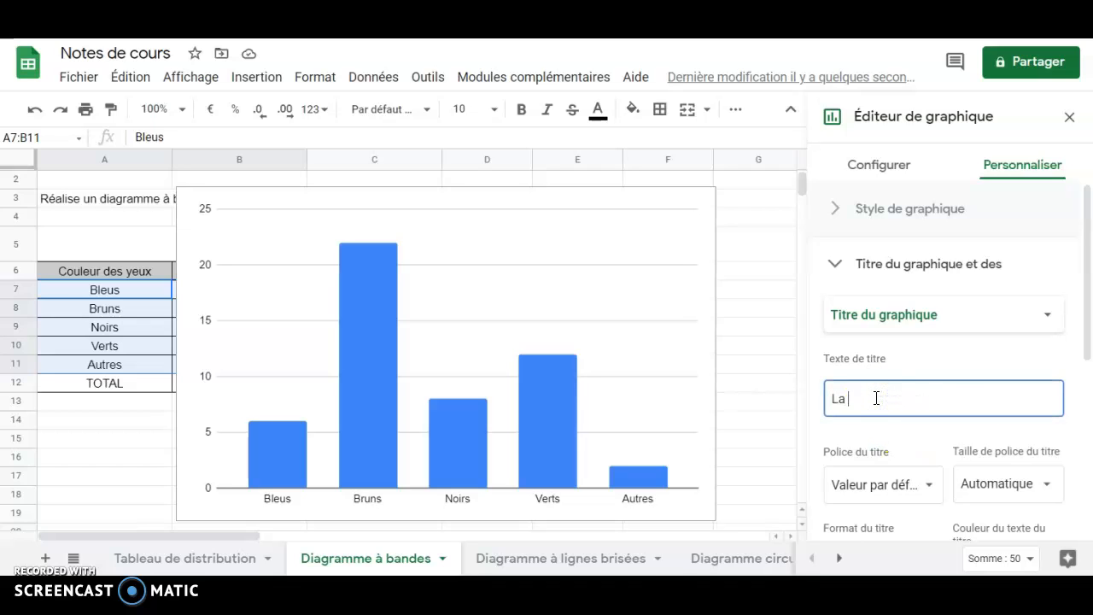
{"action": "type", "text": " couleur de"}
{"action": "key", "text": "BackSpace"}
{"action": "key", "text": "BackSpace"}
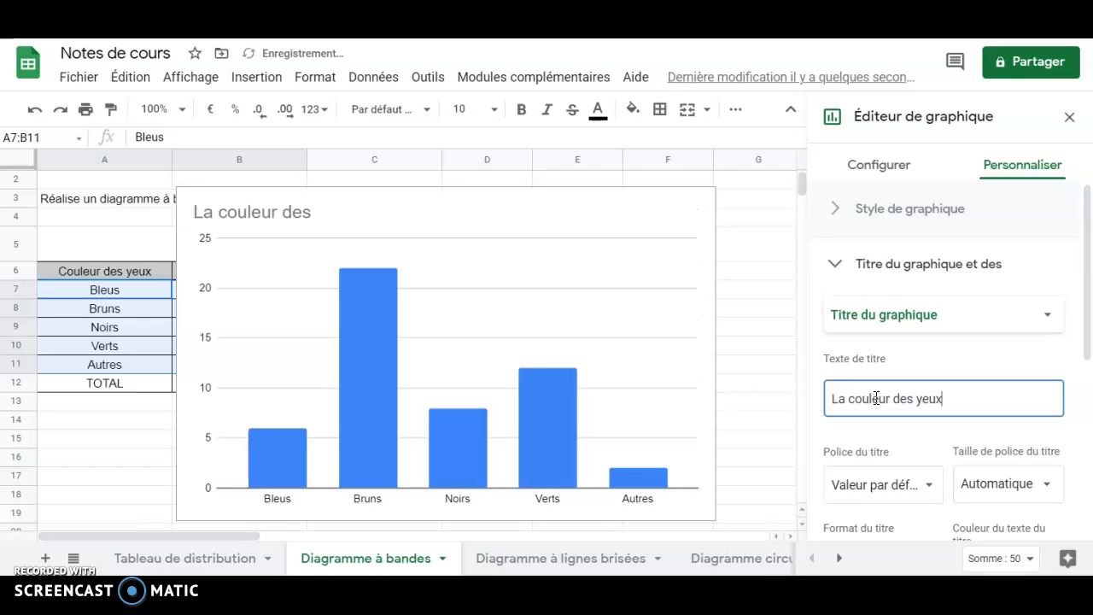
Step: Make the chart title bold and centre it above the columns
{"action": "scroll", "coordinate": [1025, 423], "scroll_direction": "down", "scroll_amount": 2}
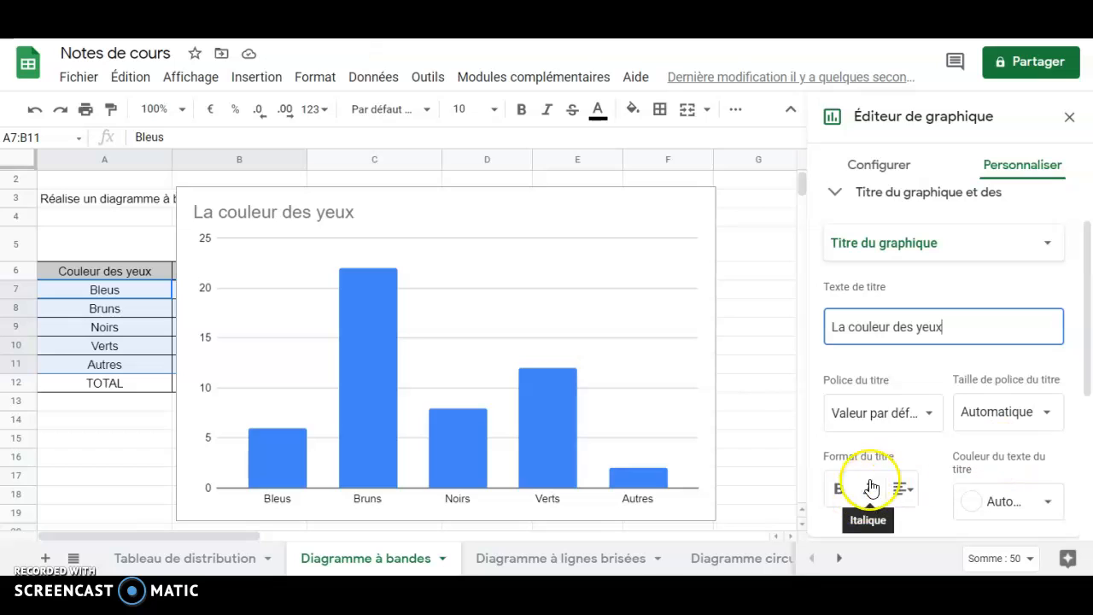
{"action": "left_click", "coordinate": [837, 491]}
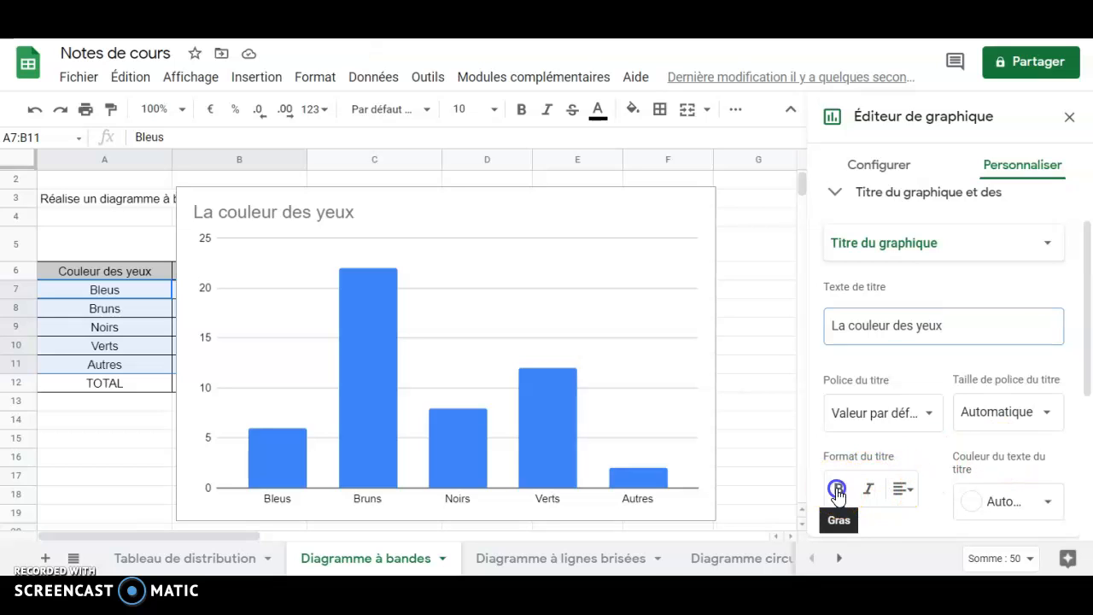
{"action": "left_click", "coordinate": [916, 491]}
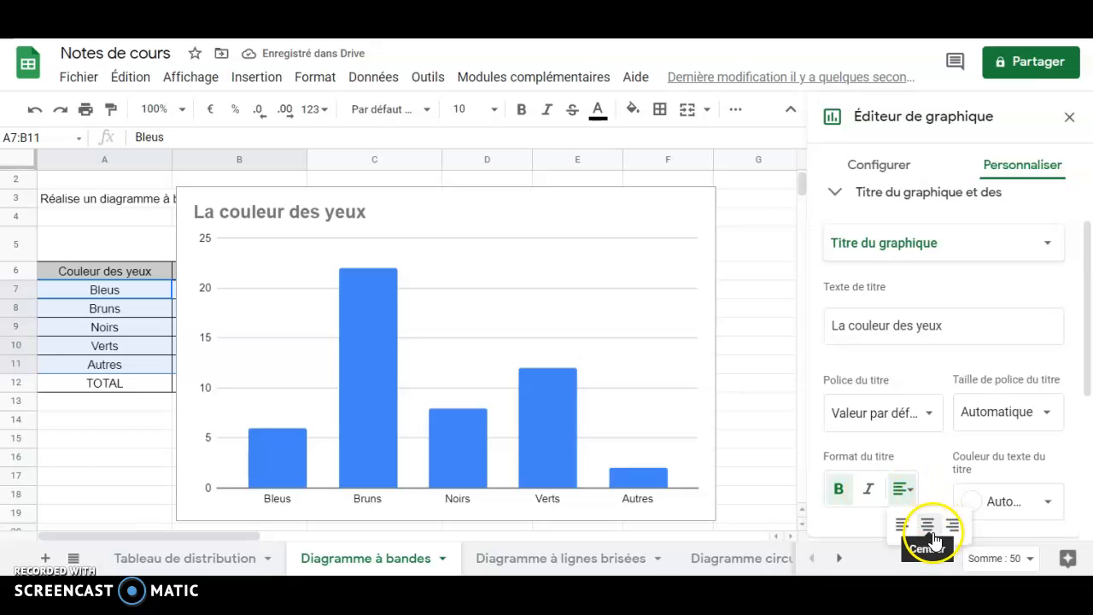
{"action": "left_click", "coordinate": [927, 525]}
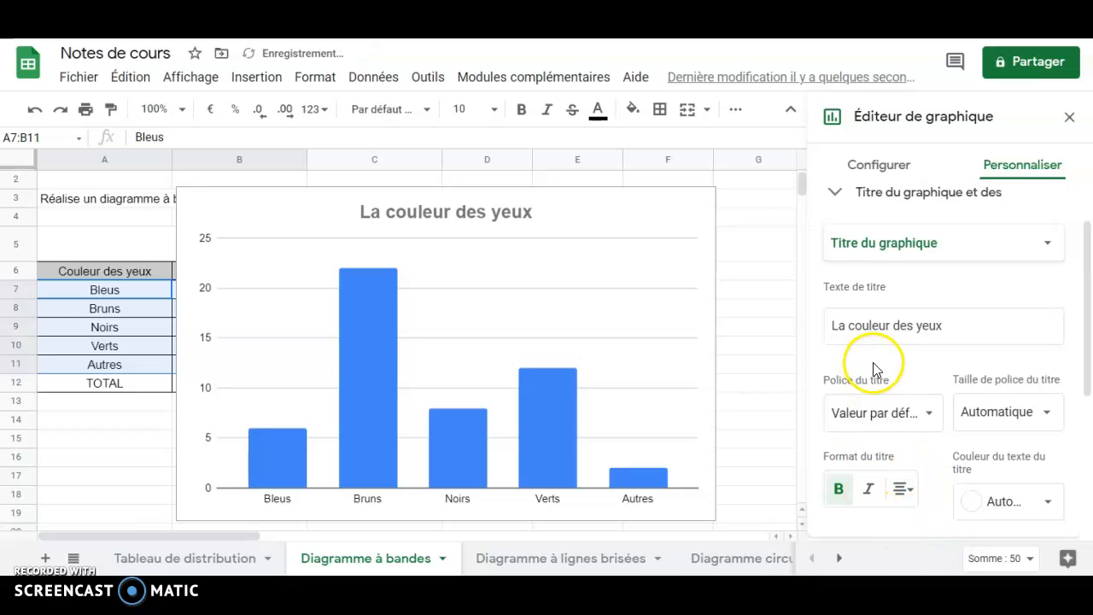
{"action": "scroll", "coordinate": [873, 369], "scroll_direction": "down", "scroll_amount": 1}
{"action": "scroll", "coordinate": [870, 356], "scroll_direction": "up", "scroll_amount": 1}
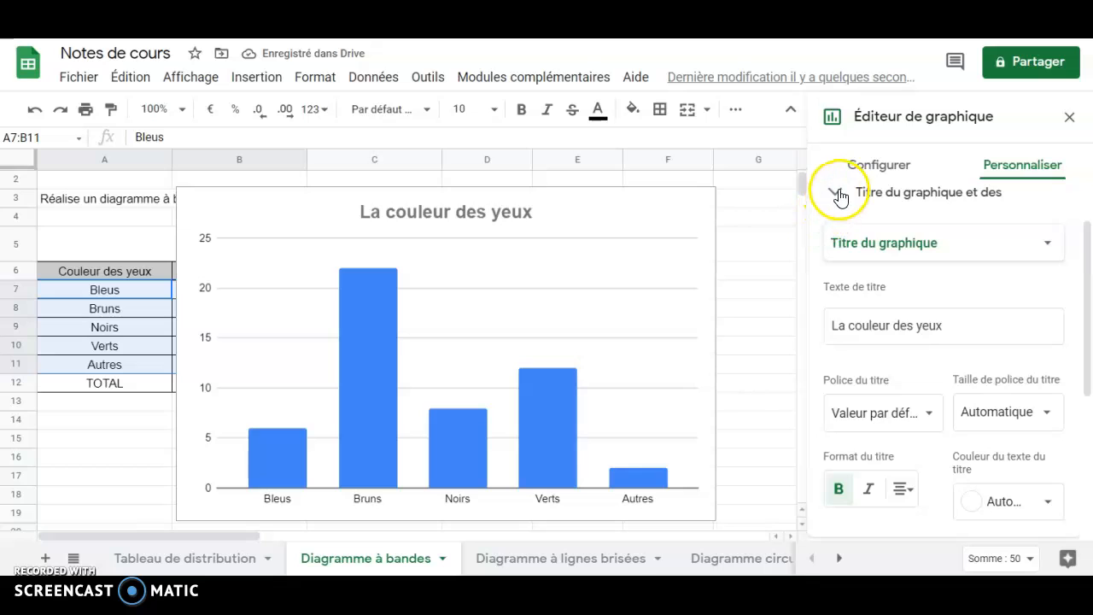
{"action": "left_click", "coordinate": [839, 196]}
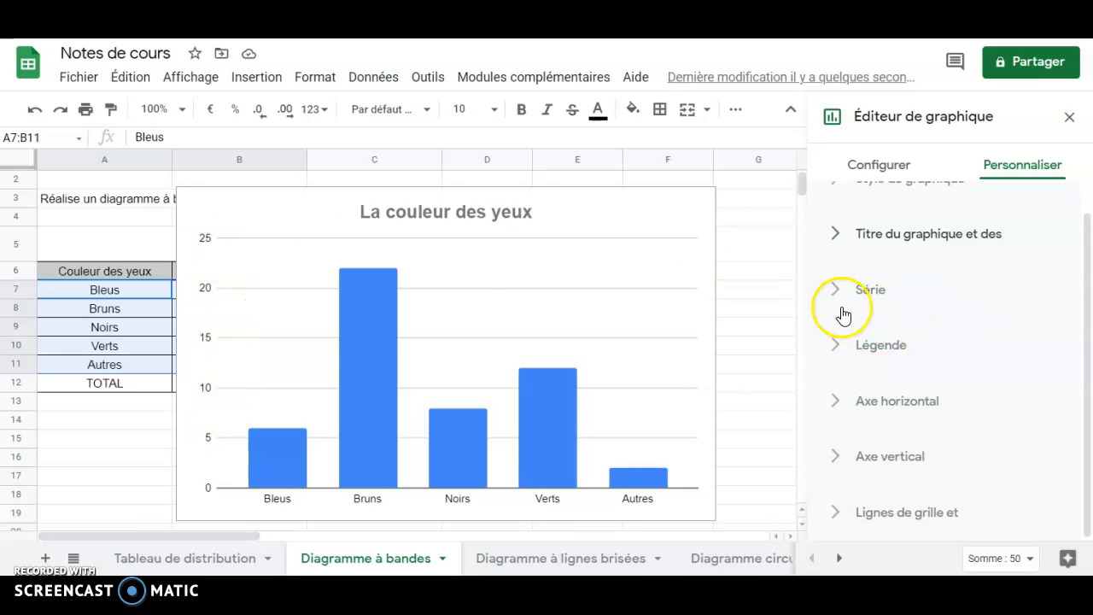
Step: Show the axis line on the chart's vertical axis (Afficher l'axe) and check the remaining vertical axis options
{"action": "left_click", "coordinate": [838, 402]}
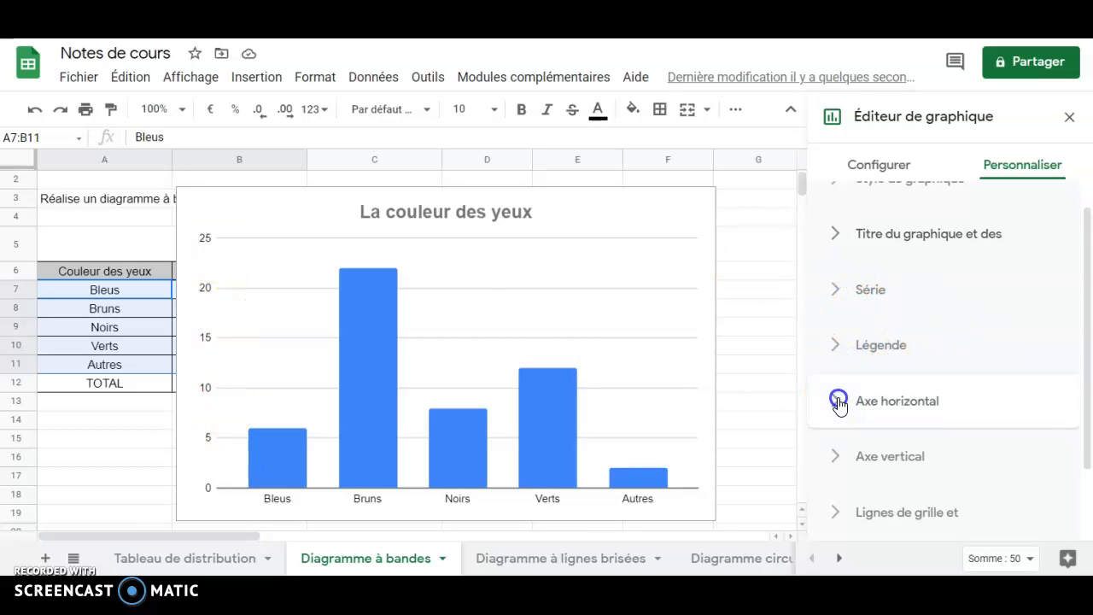
{"action": "left_click", "coordinate": [835, 398]}
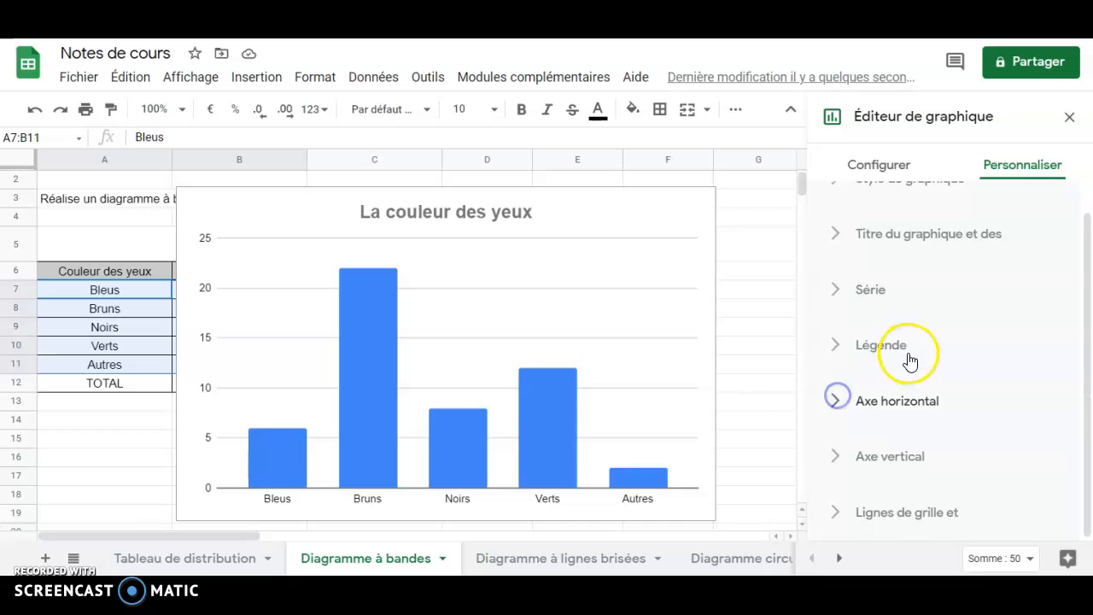
{"action": "left_click", "coordinate": [836, 456]}
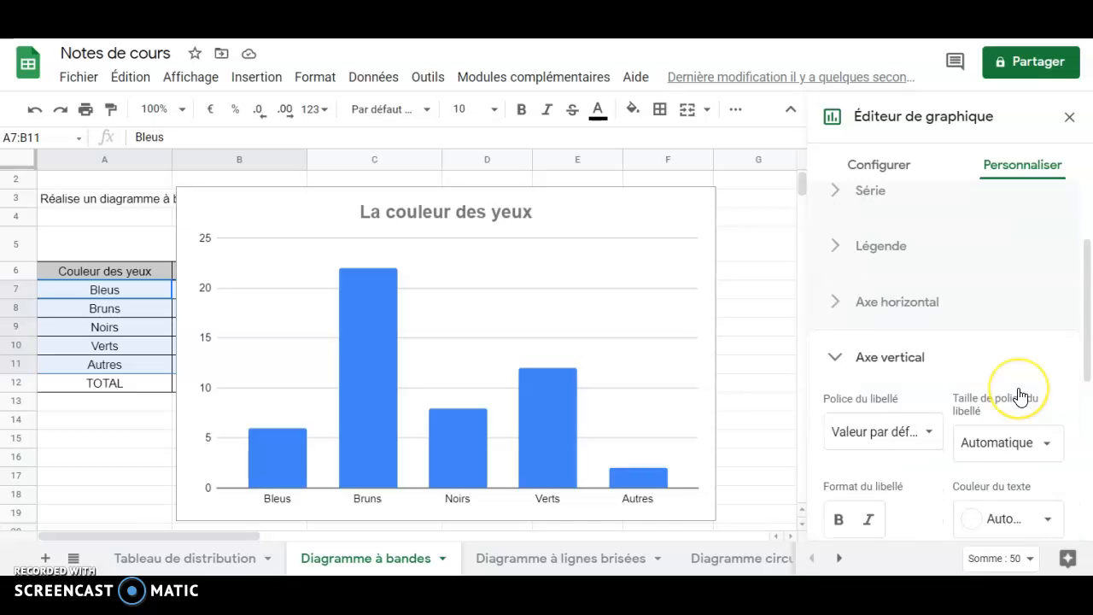
{"action": "scroll", "coordinate": [1020, 394], "scroll_direction": "down", "scroll_amount": 3}
{"action": "left_click", "coordinate": [838, 384]}
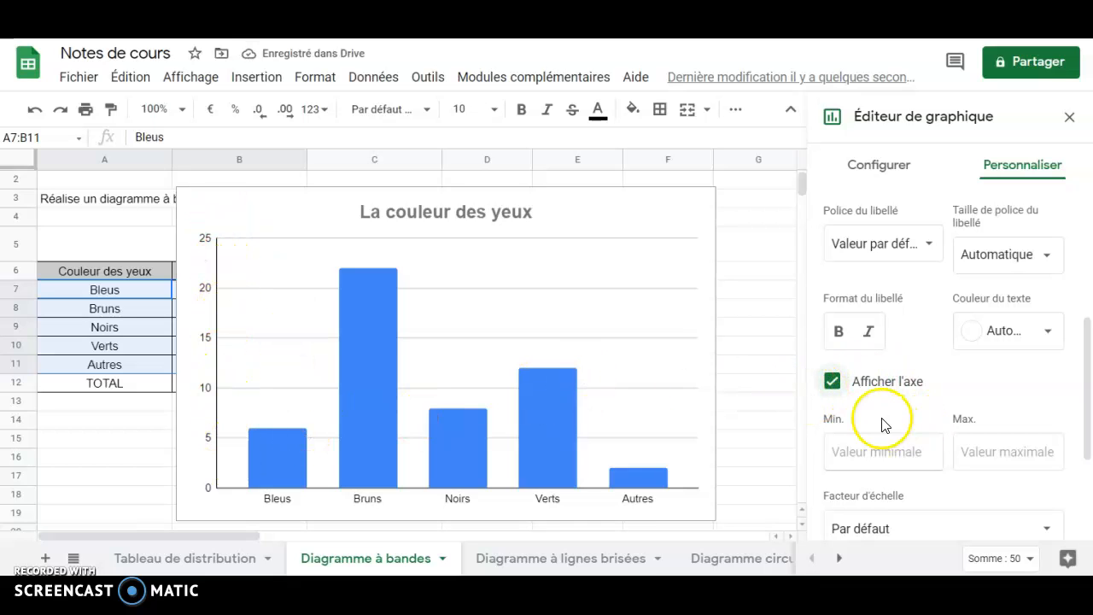
{"action": "scroll", "coordinate": [921, 415], "scroll_direction": "down", "scroll_amount": 2}
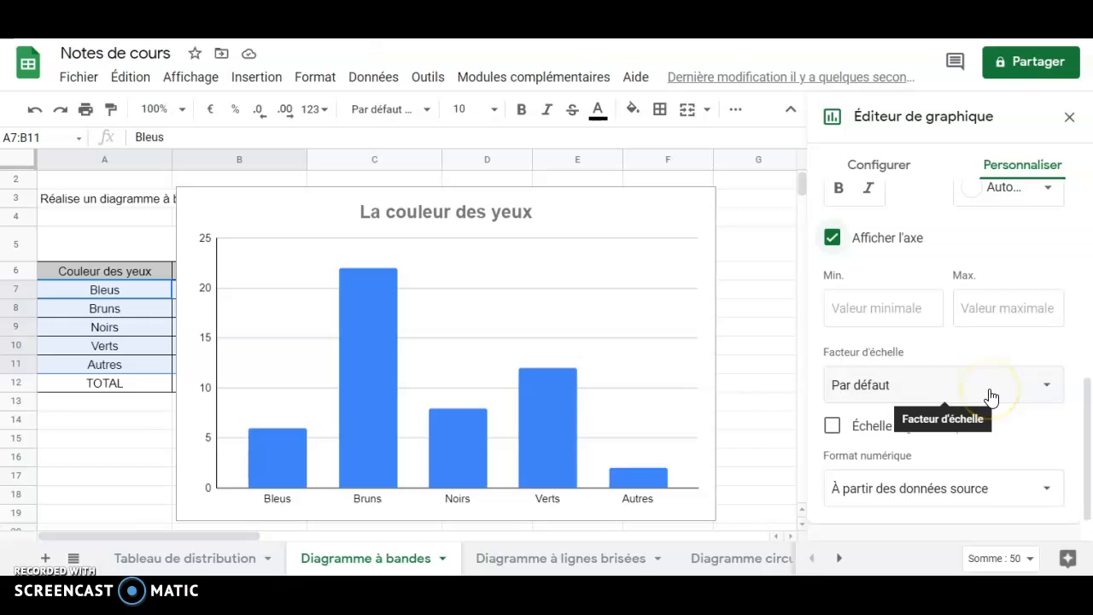
{"action": "scroll", "coordinate": [990, 397], "scroll_direction": "up", "scroll_amount": 1}
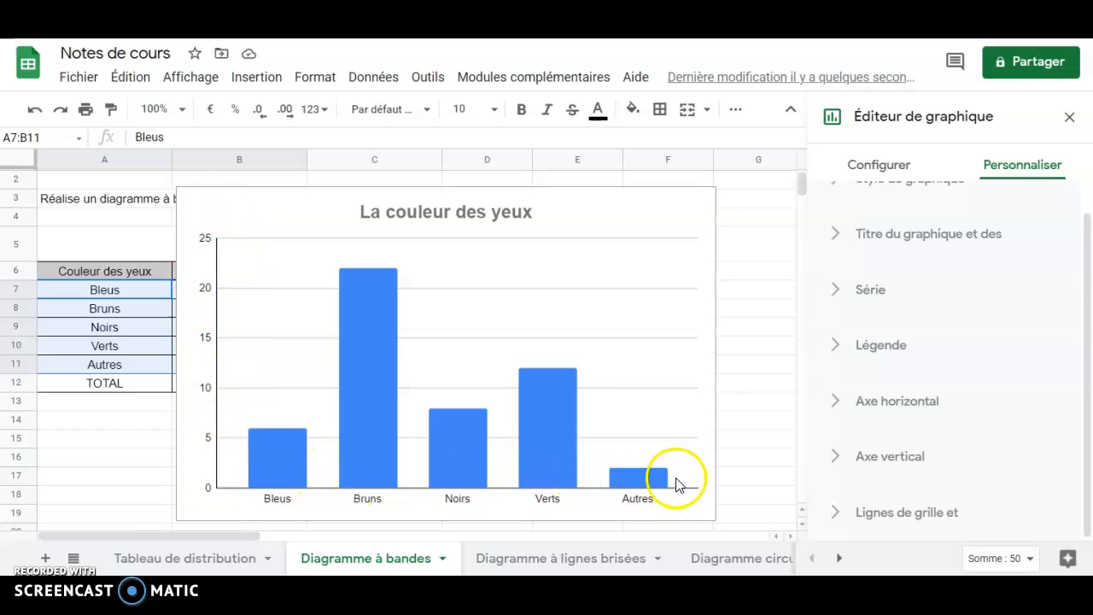
Step: Give the chart's horizontal axis the title "Couleurs"
{"action": "left_click", "coordinate": [836, 239]}
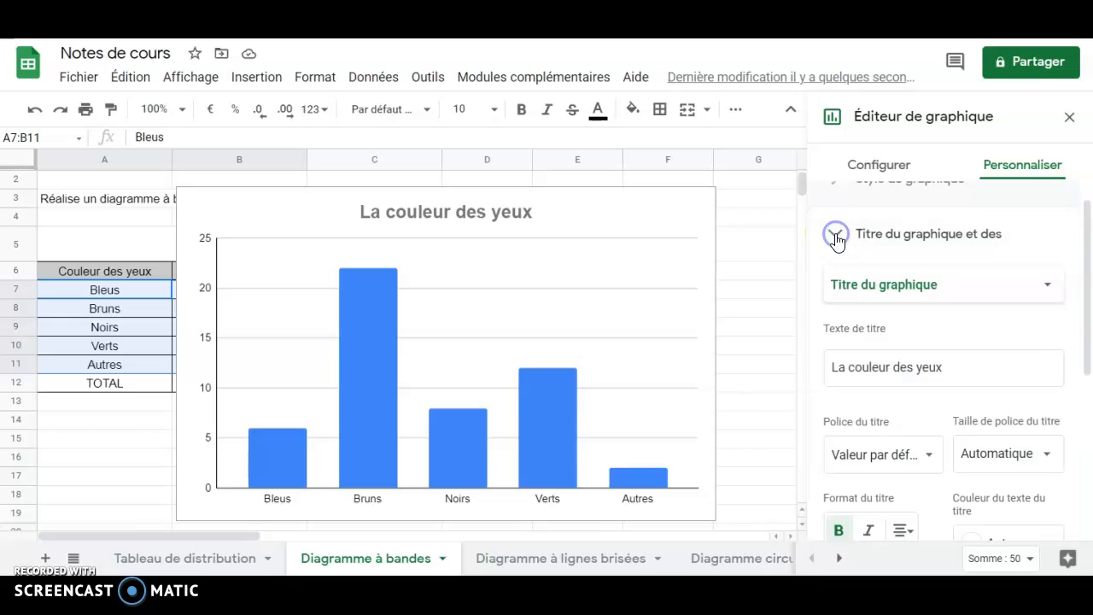
{"action": "left_click", "coordinate": [1047, 287]}
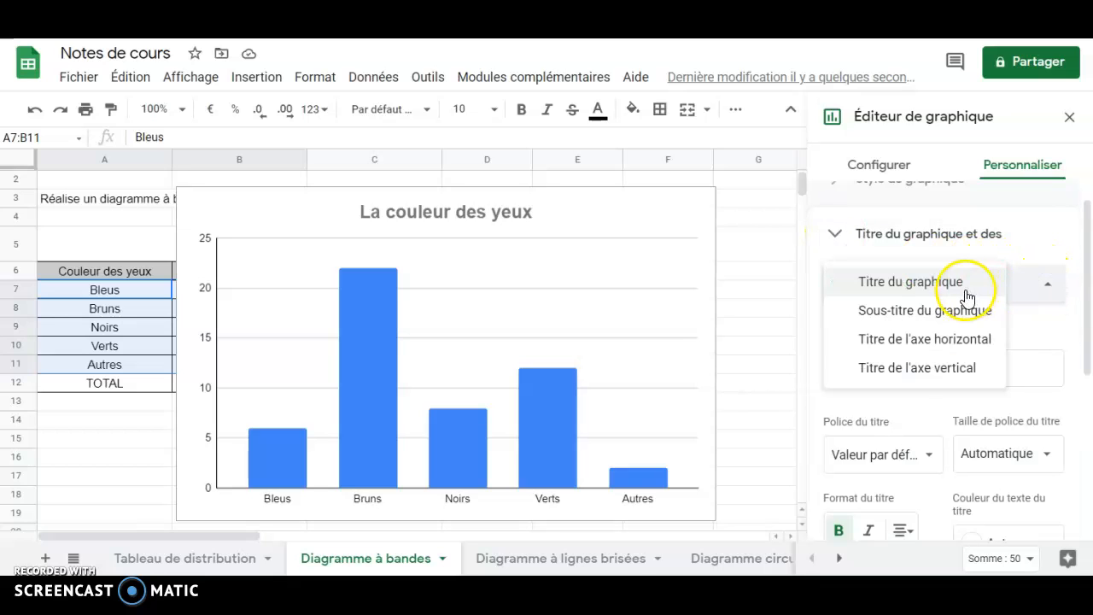
{"action": "left_click", "coordinate": [897, 340]}
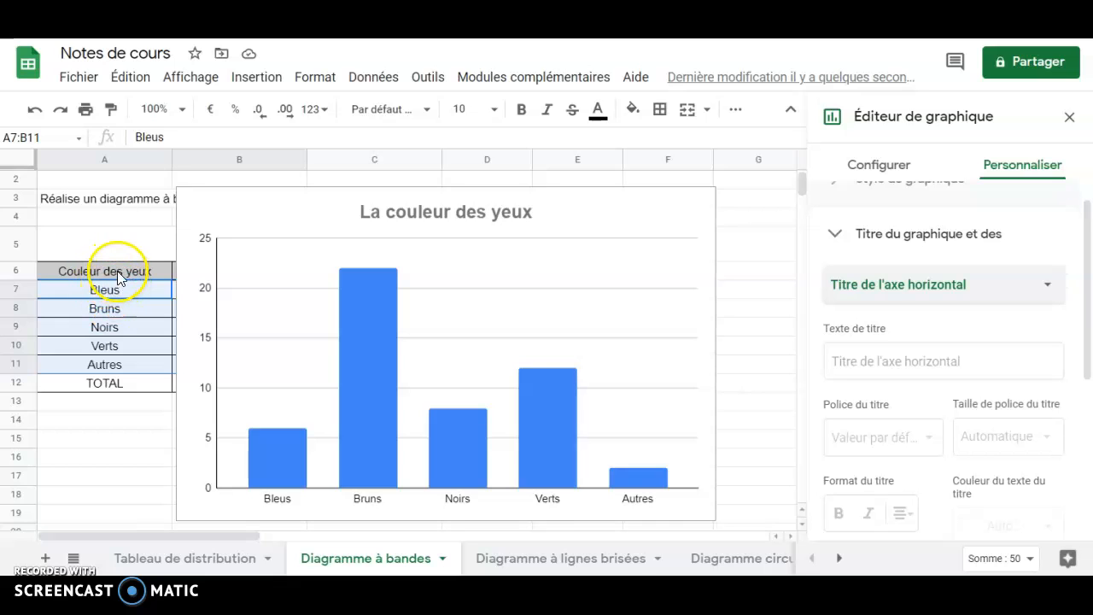
{"action": "left_click", "coordinate": [906, 361]}
{"action": "type", "text": "Cou"}
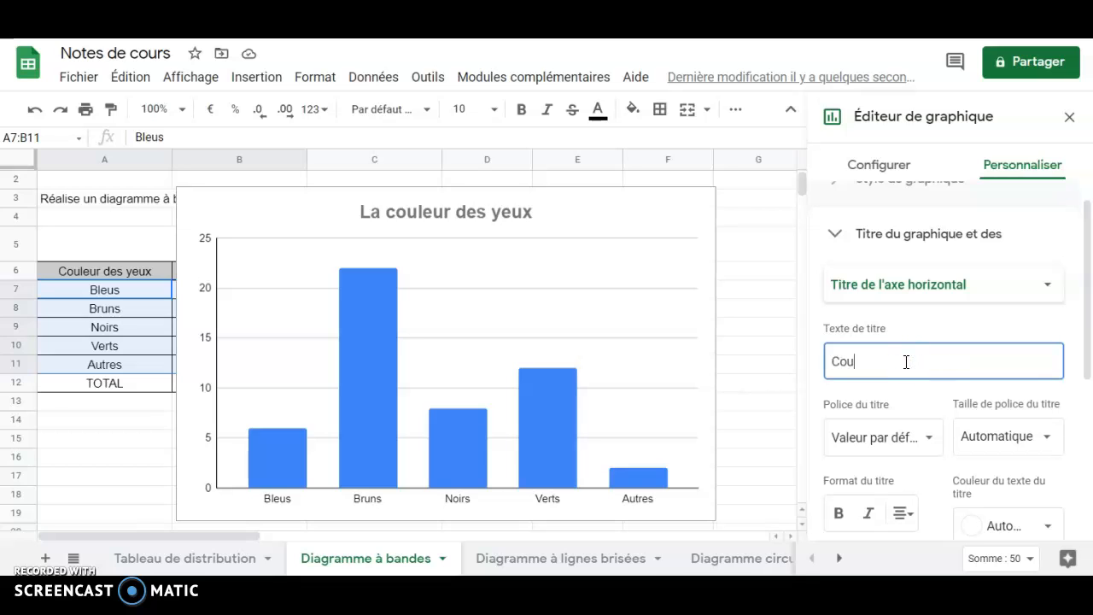
{"action": "type", "text": "leur"}
{"action": "key", "text": "BackSpace"}
{"action": "key", "text": "BackSpace"}
{"action": "key", "text": "BackSpace"}
{"action": "type", "text": "ur"}
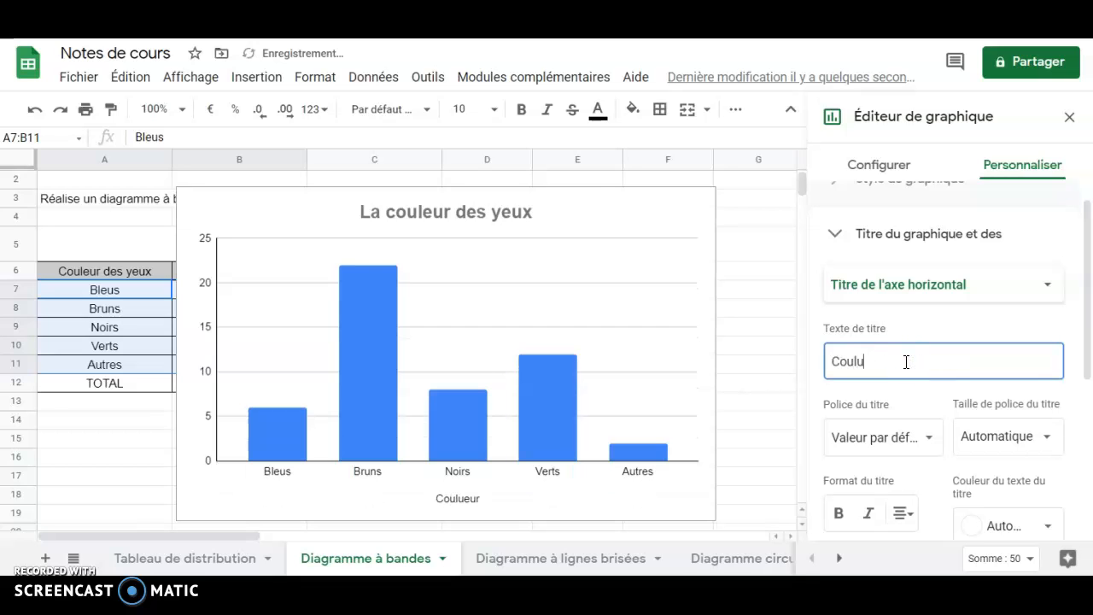
{"action": "type", "text": "s"}
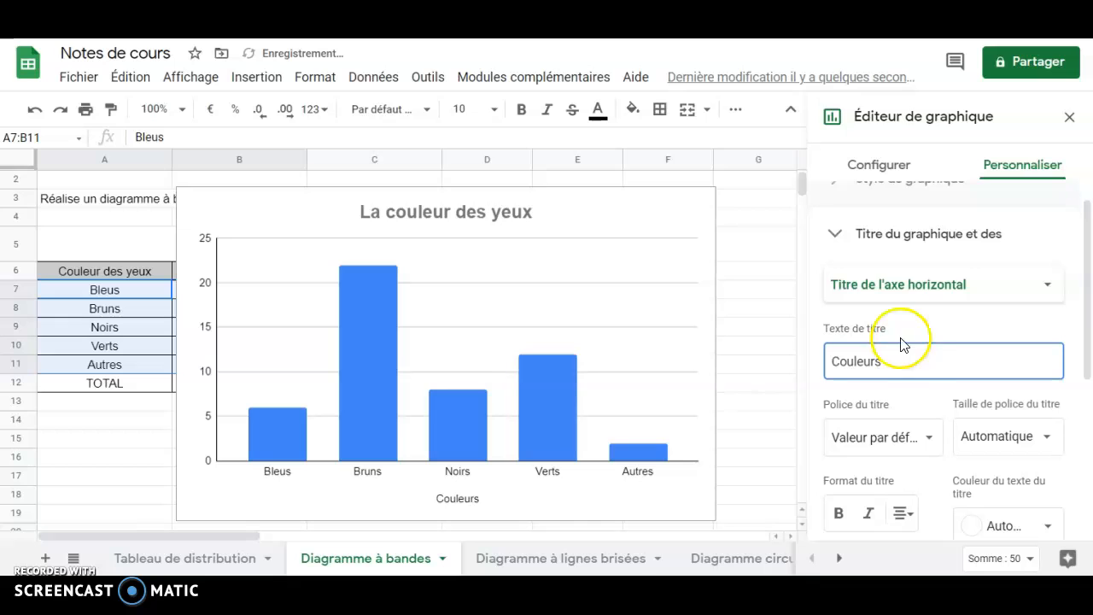
Step: Give the chart's vertical axis the title "Nombre de personnes"
{"action": "left_click", "coordinate": [1034, 284]}
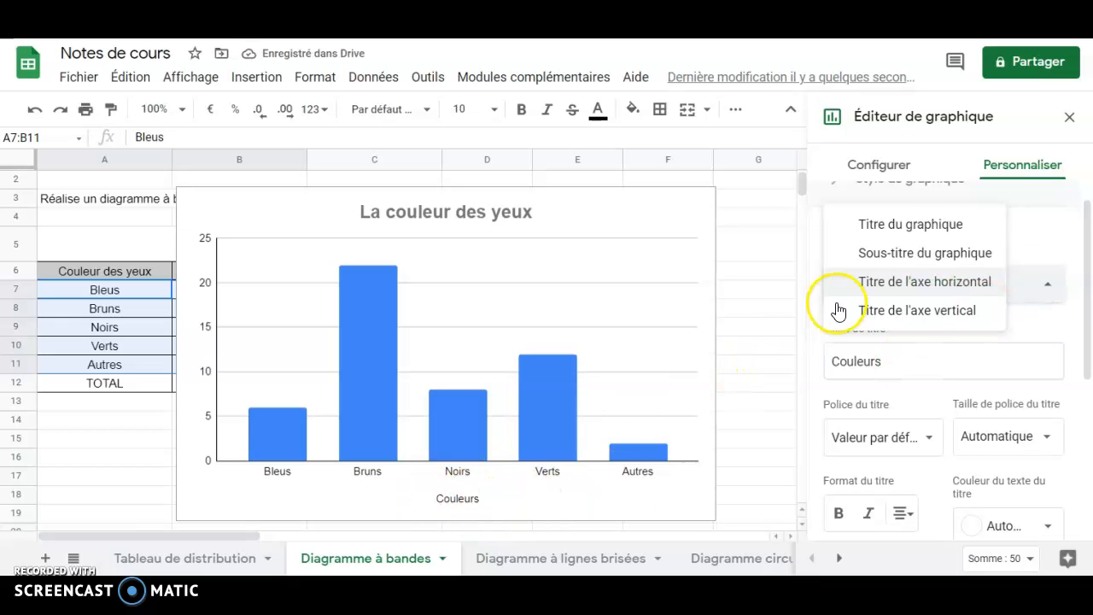
{"action": "left_click", "coordinate": [917, 316]}
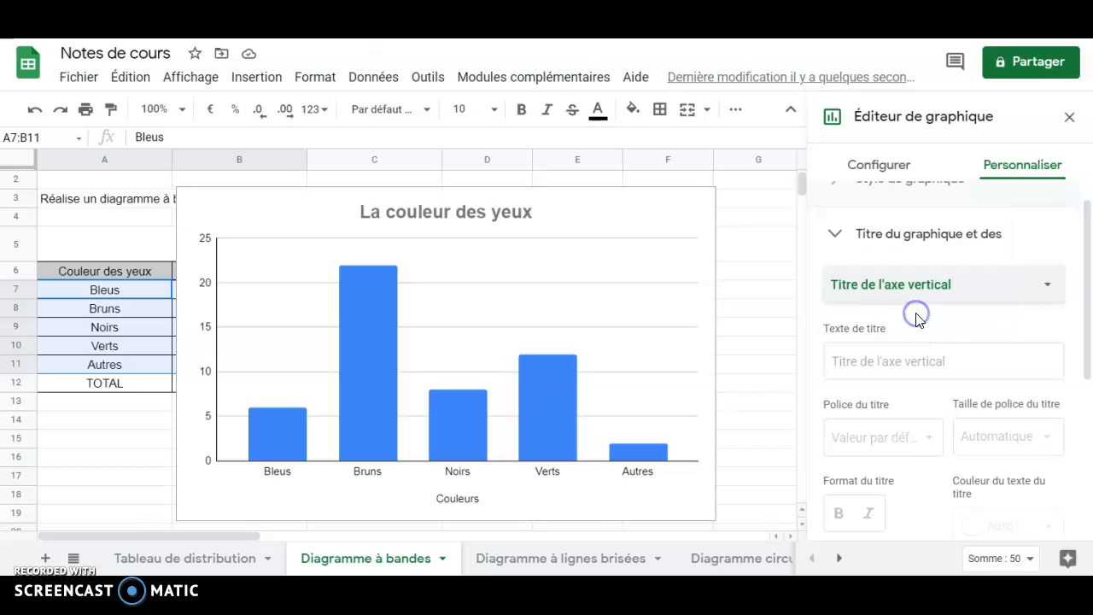
{"action": "left_click", "coordinate": [865, 369]}
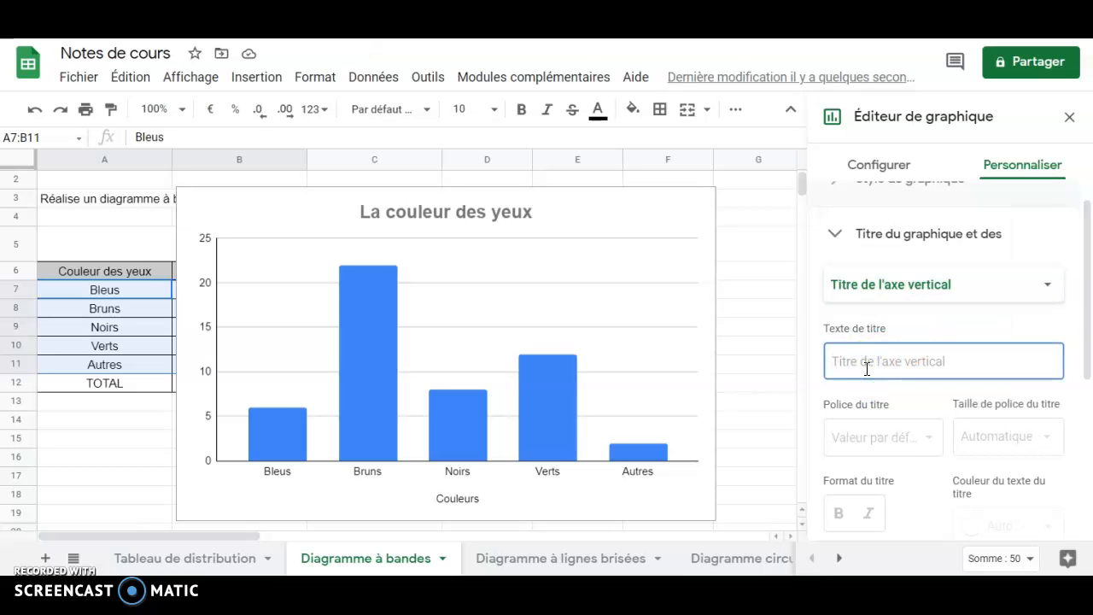
{"action": "type", "text": "Nombre de p"}
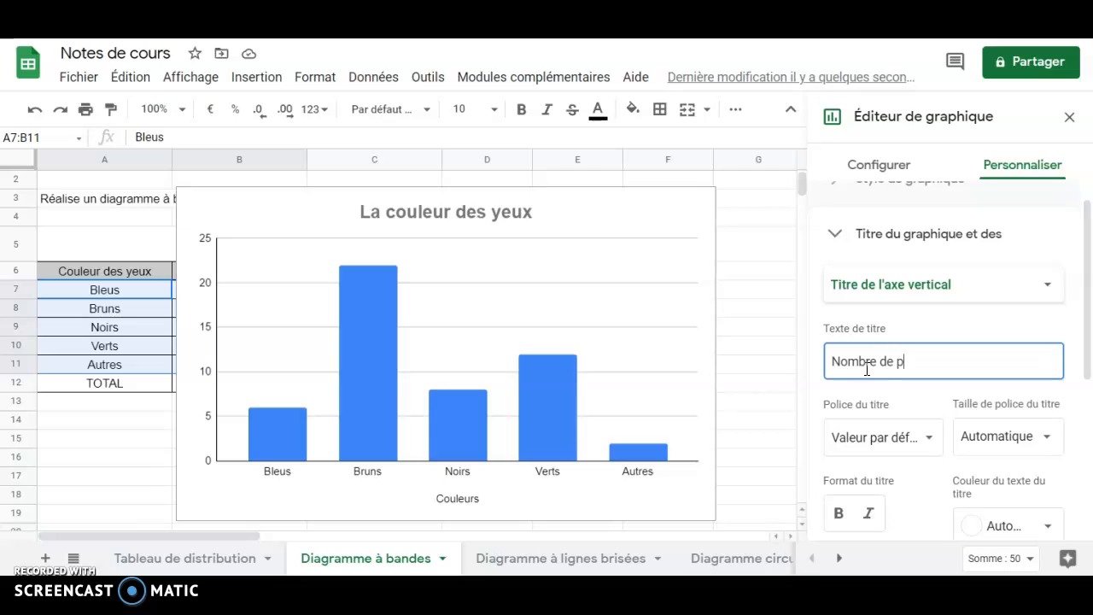
{"action": "type", "text": "ersonnews"}
{"action": "key", "text": "BackSpace"}
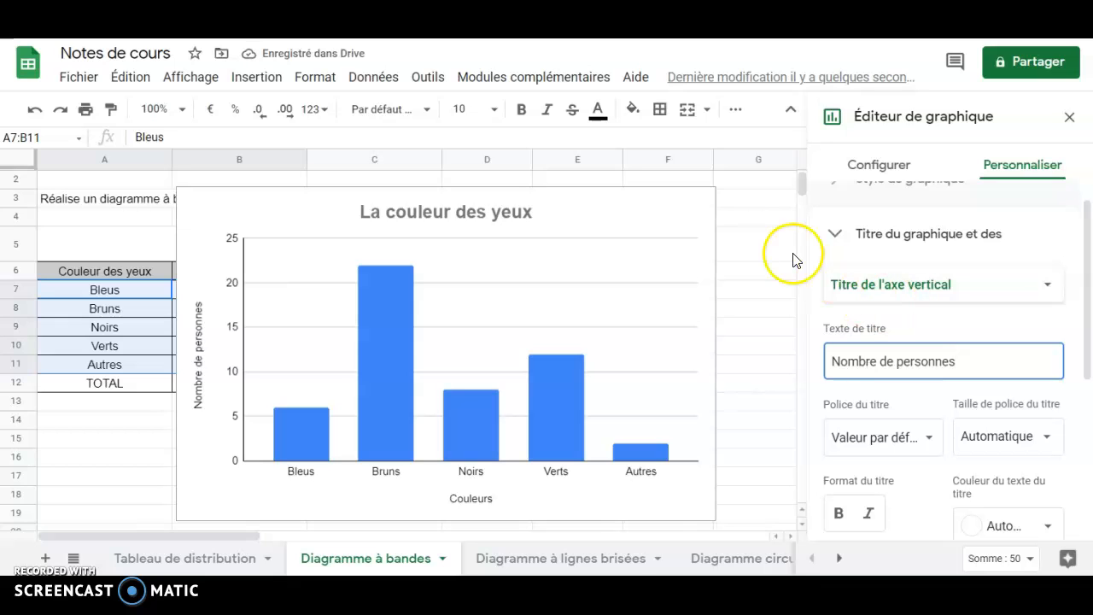
{"action": "left_click", "coordinate": [835, 235]}
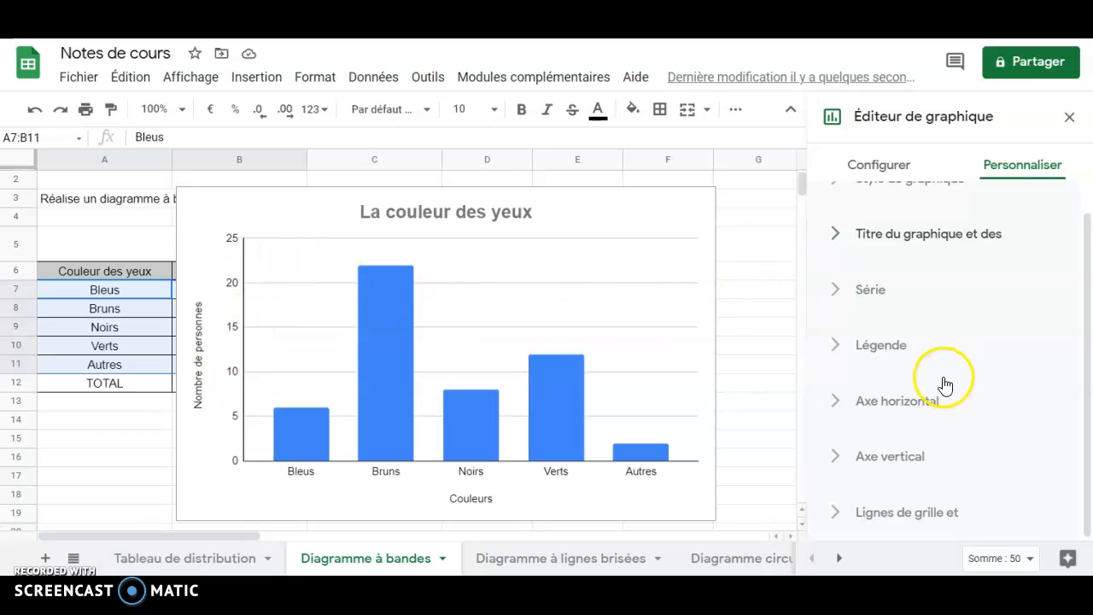
Step: Examine the vertical axis options for minimum, maximum, scale factor and number format
{"action": "left_click", "coordinate": [837, 456]}
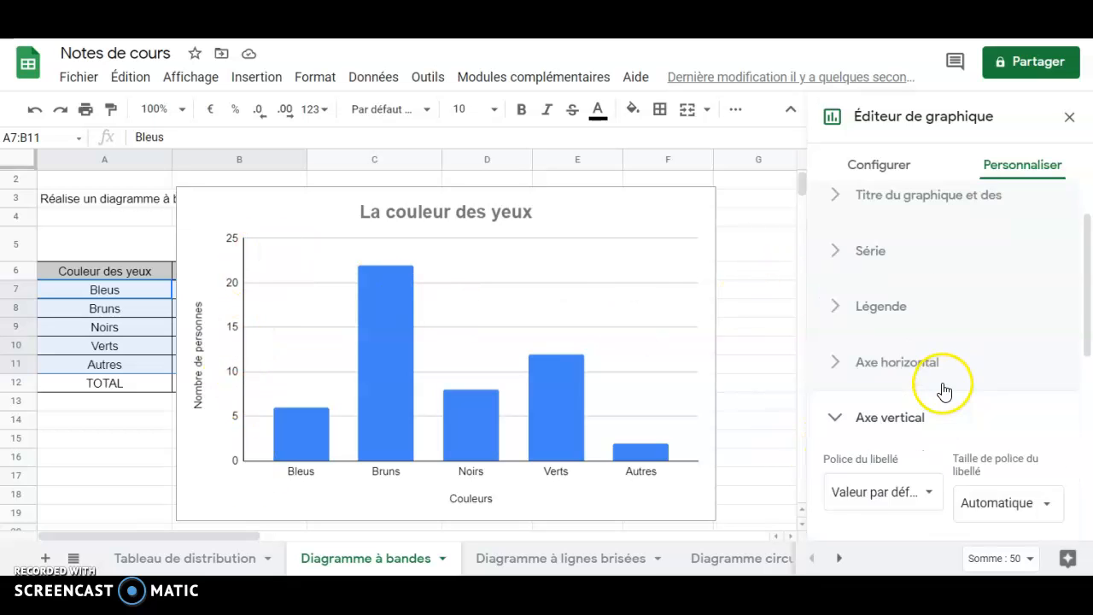
{"action": "scroll", "coordinate": [973, 313], "scroll_direction": "down", "scroll_amount": 2}
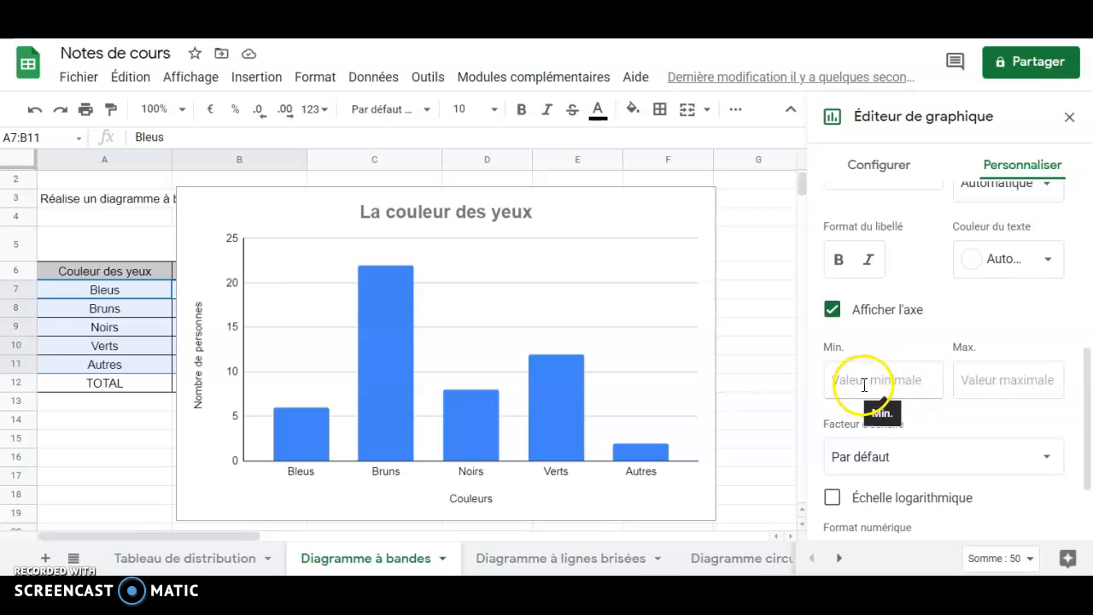
{"action": "left_click", "coordinate": [883, 375]}
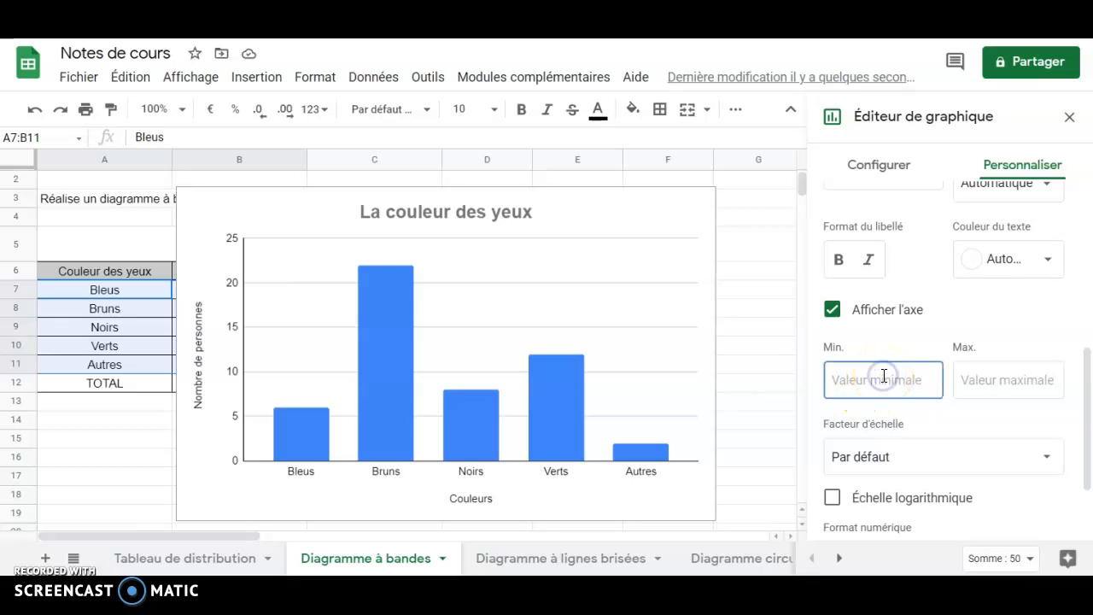
{"action": "scroll", "coordinate": [956, 385], "scroll_direction": "down", "scroll_amount": 2}
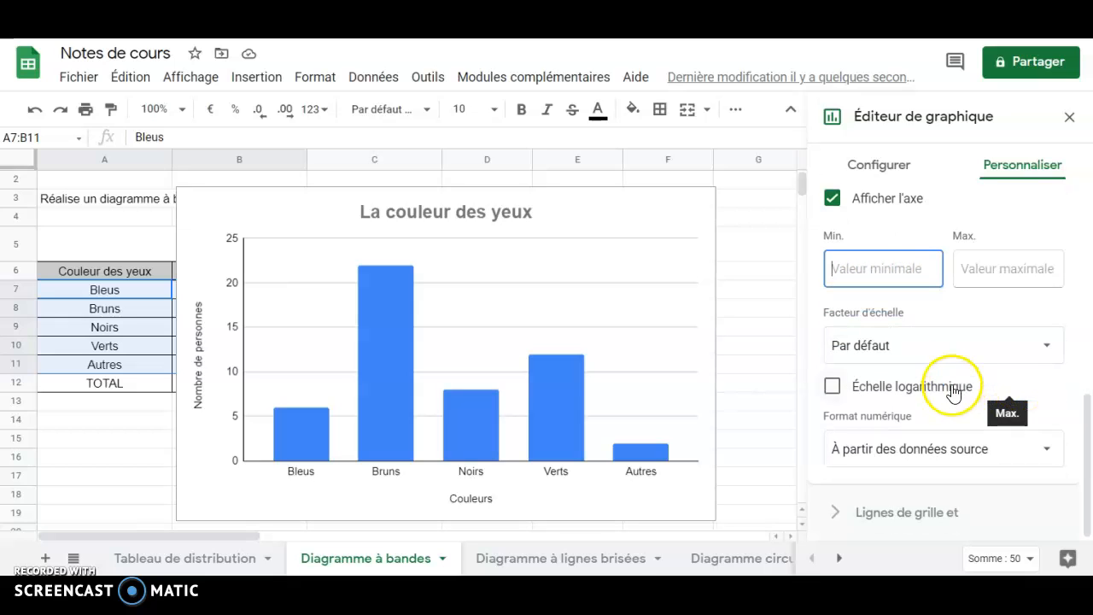
{"action": "left_click", "coordinate": [653, 305]}
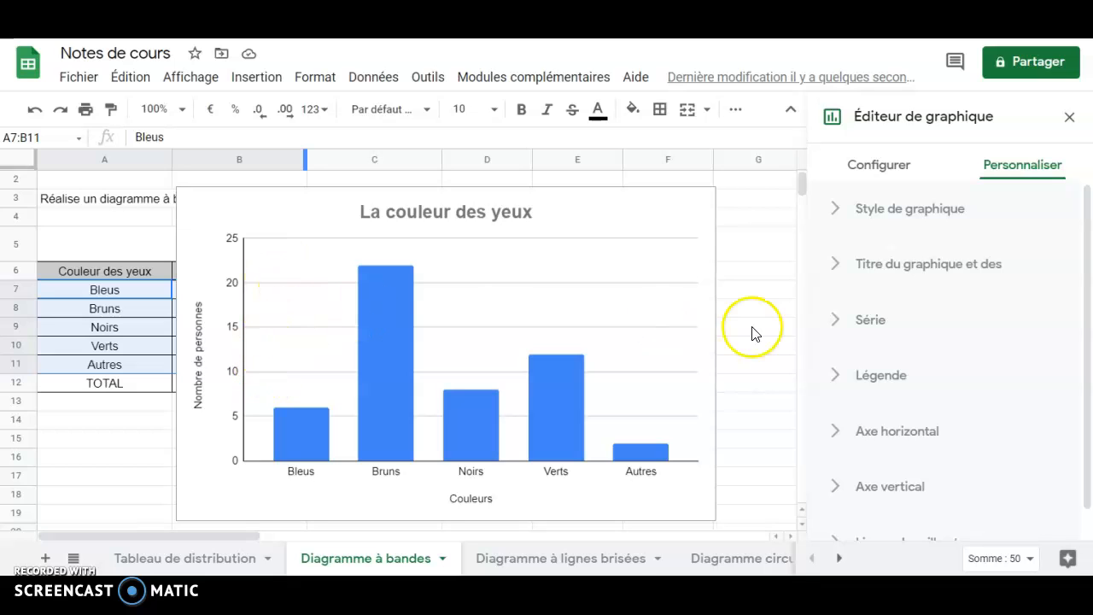
Step: Set the spacing type of the vertical axis's major gridlines to Incrément
{"action": "scroll", "coordinate": [885, 433], "scroll_direction": "down", "scroll_amount": 1}
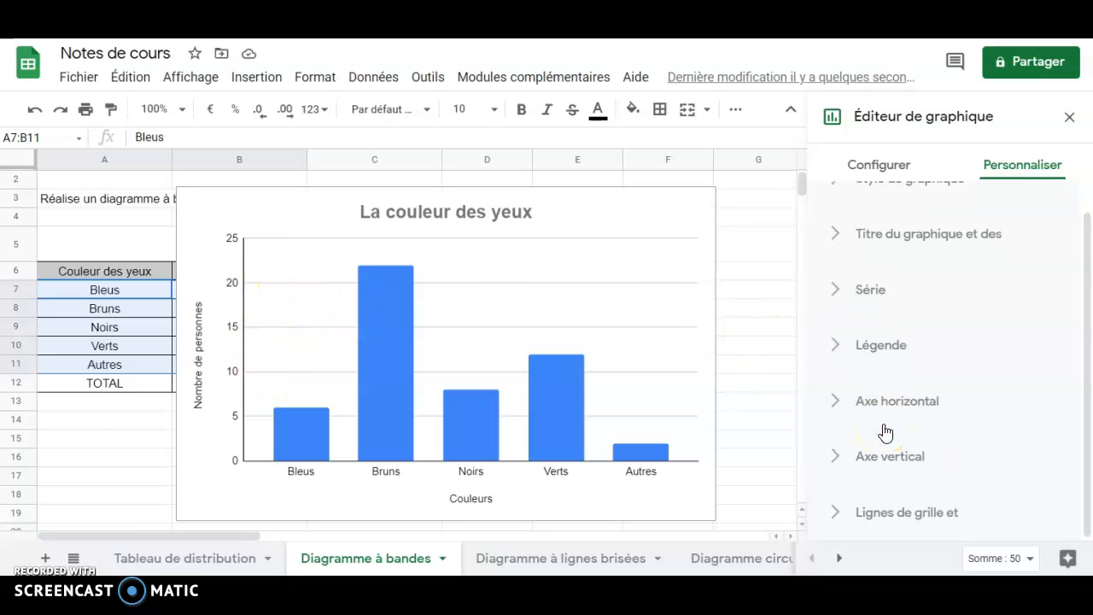
{"action": "left_click", "coordinate": [835, 517]}
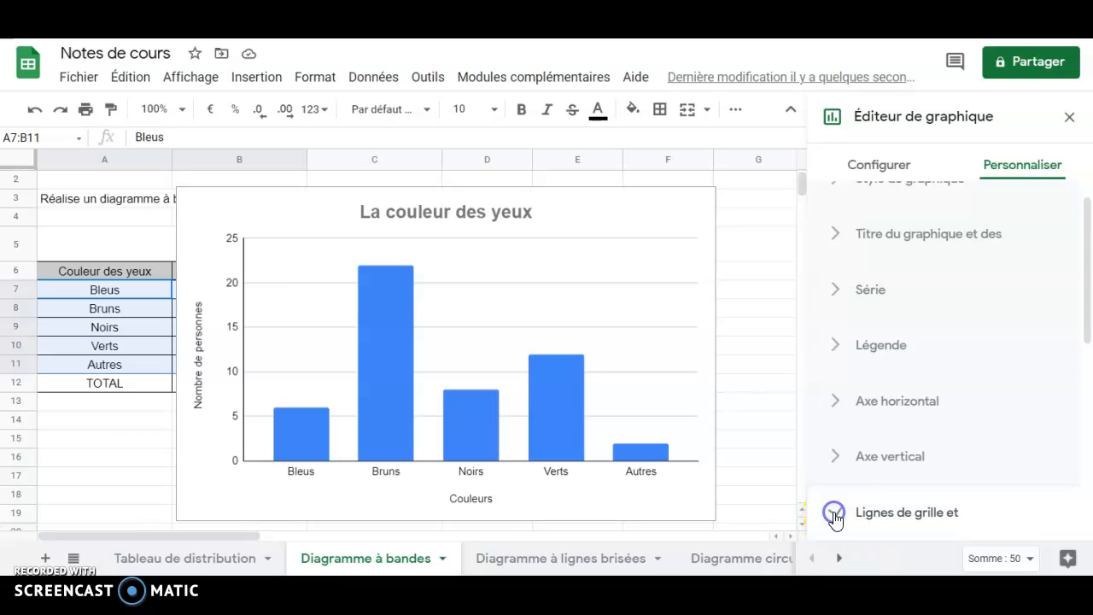
{"action": "scroll", "coordinate": [905, 461], "scroll_direction": "down", "scroll_amount": 2}
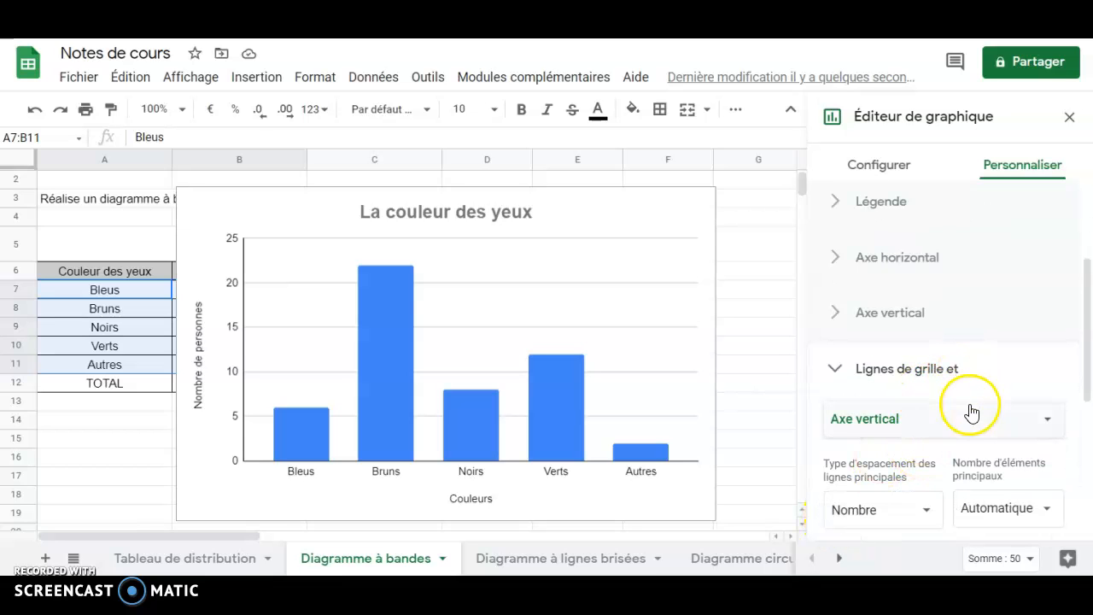
{"action": "scroll", "coordinate": [969, 416], "scroll_direction": "down", "scroll_amount": 2}
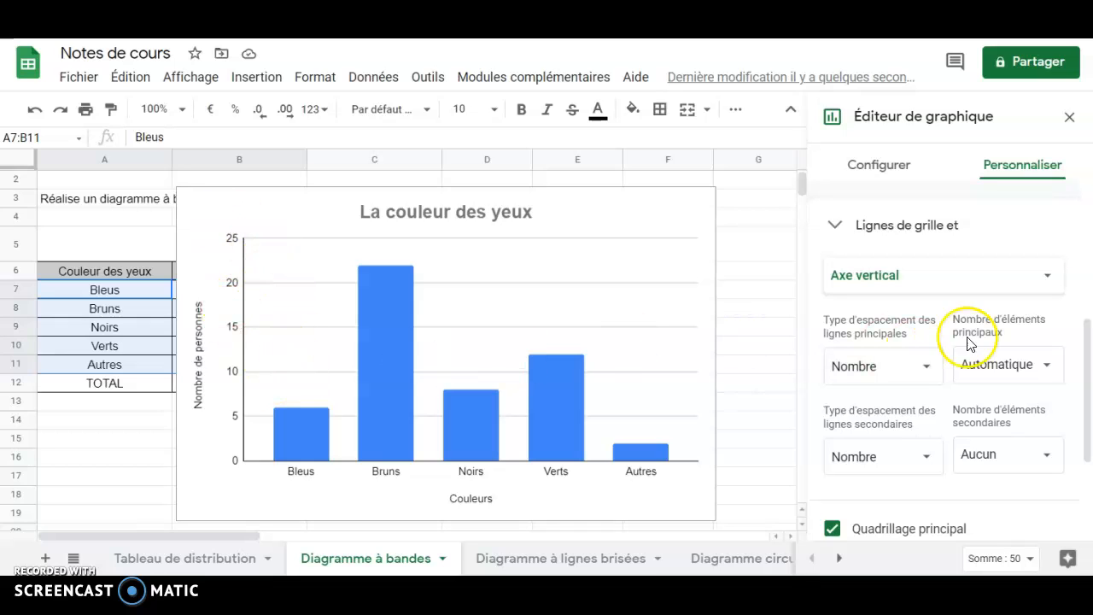
{"action": "left_click", "coordinate": [926, 377]}
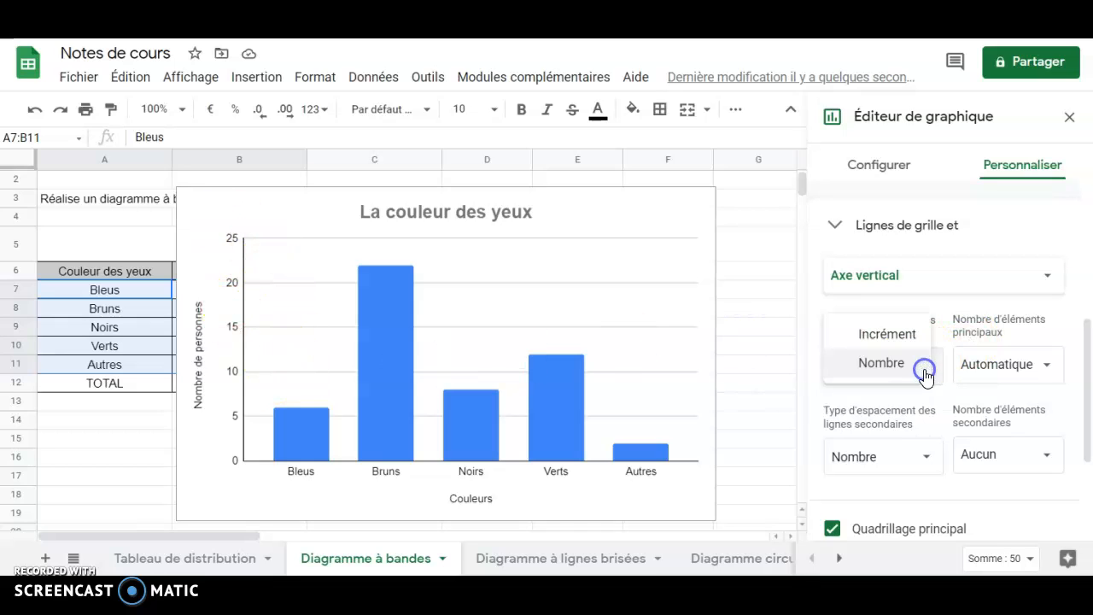
{"action": "left_click", "coordinate": [906, 343]}
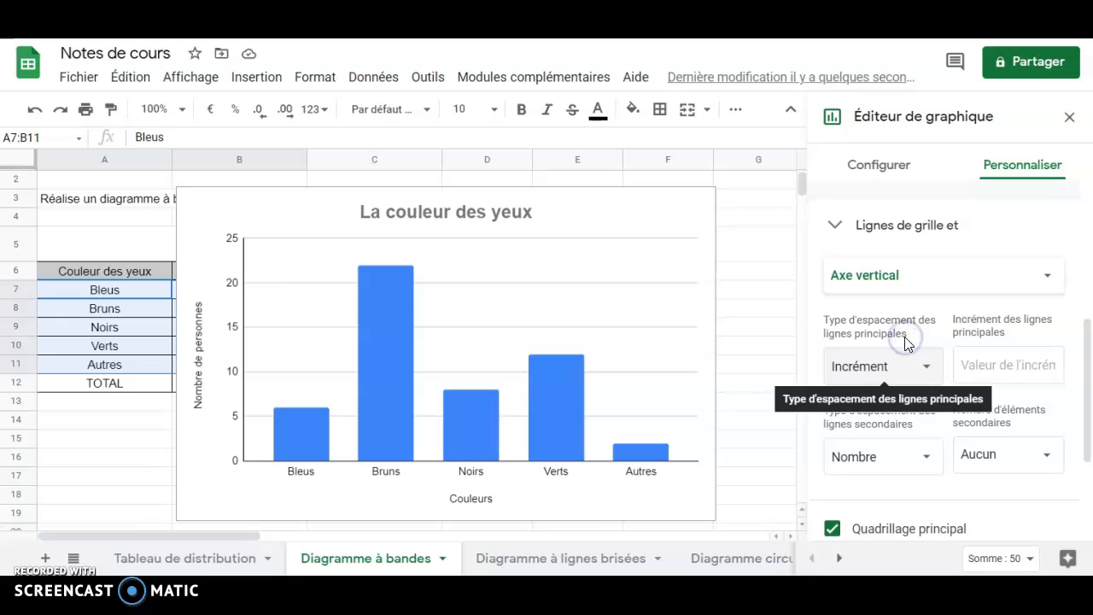
Step: Try major gridline increments of 1 and 2 on the vertical axis
{"action": "left_click", "coordinate": [993, 363]}
{"action": "type", "text": "1"}
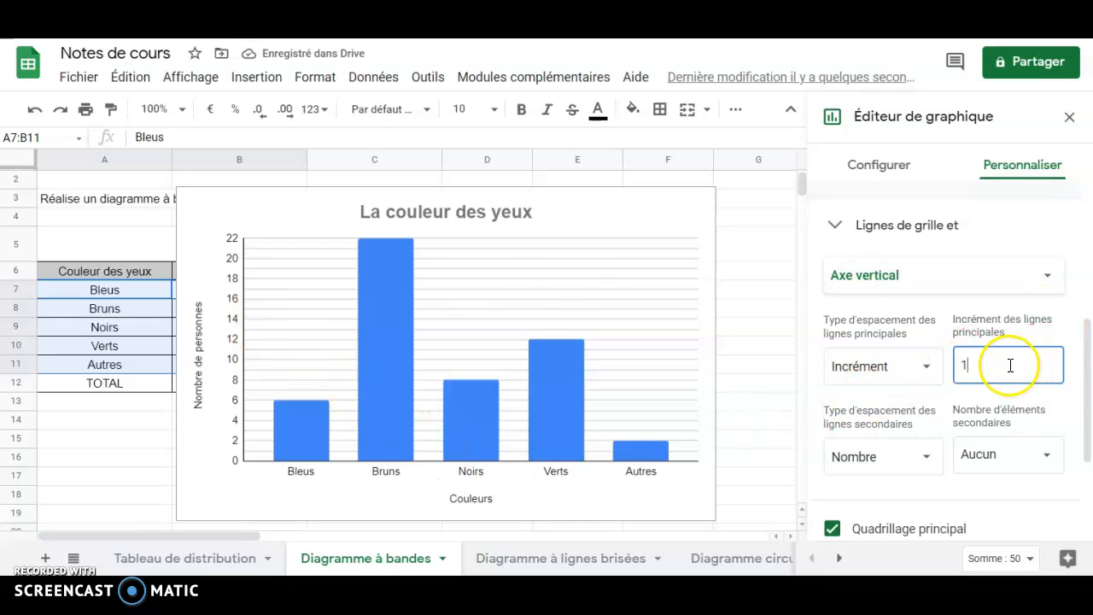
{"action": "key", "text": "BackSpace"}
{"action": "type", "text": "2"}
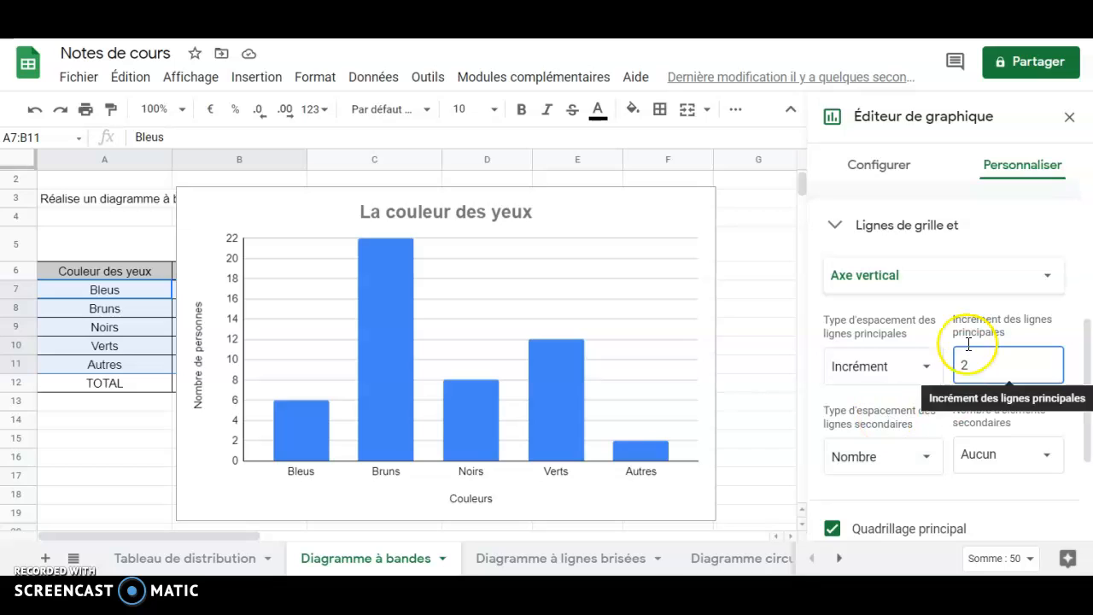
Step: Set the major gridline increment of the vertical axis to 5 and check the chart on the sheet
{"action": "key", "text": "BackSpace"}
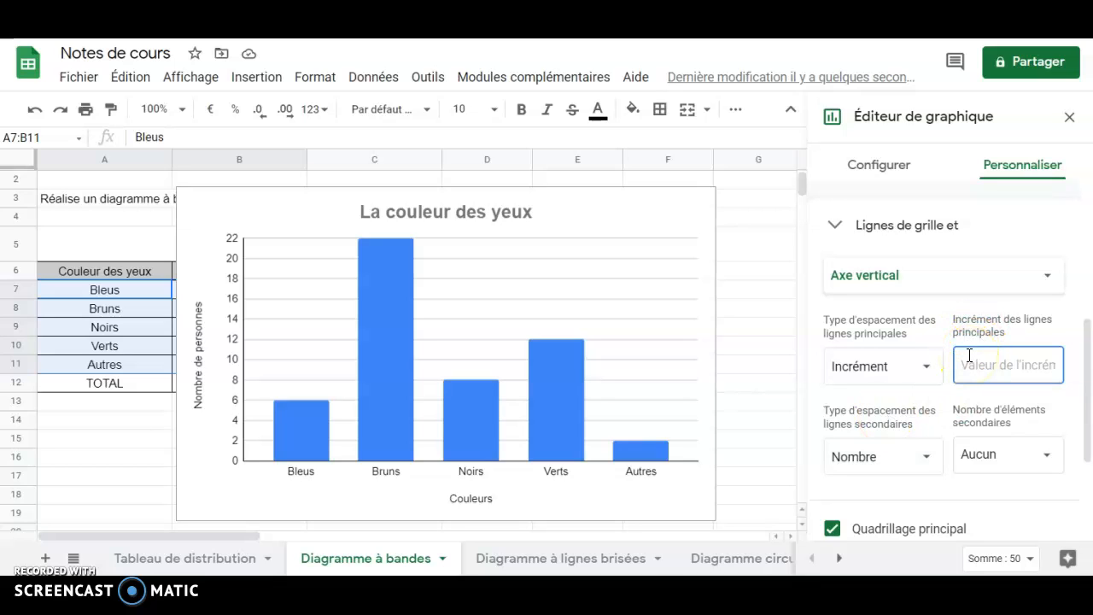
{"action": "type", "text": "1"}
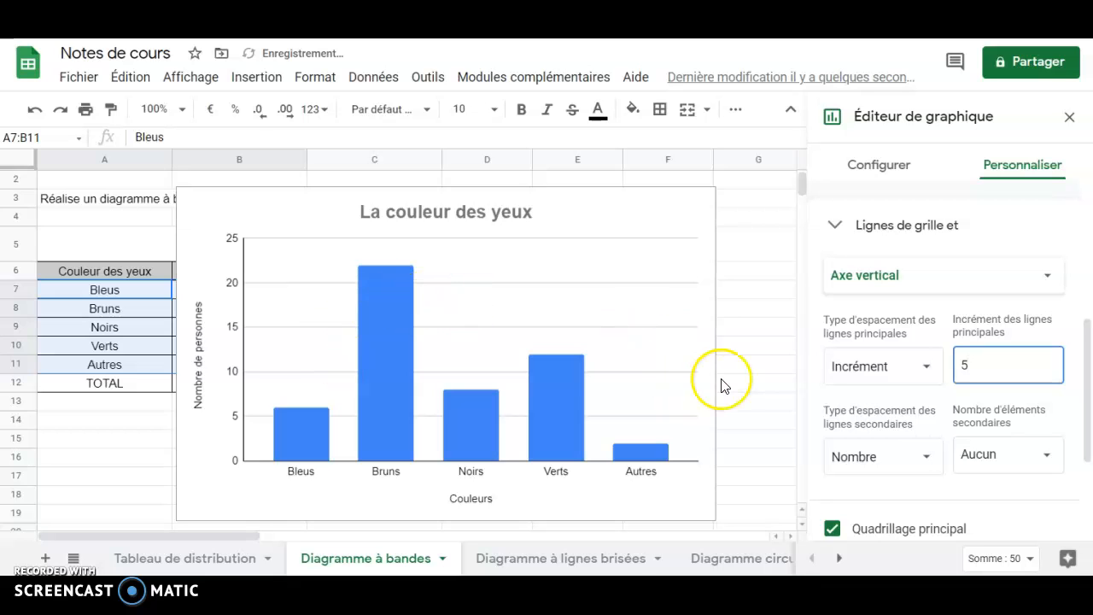
{"action": "scroll", "coordinate": [713, 385], "scroll_direction": "down", "scroll_amount": 3}
{"action": "scroll", "coordinate": [698, 381], "scroll_direction": "up", "scroll_amount": 3}
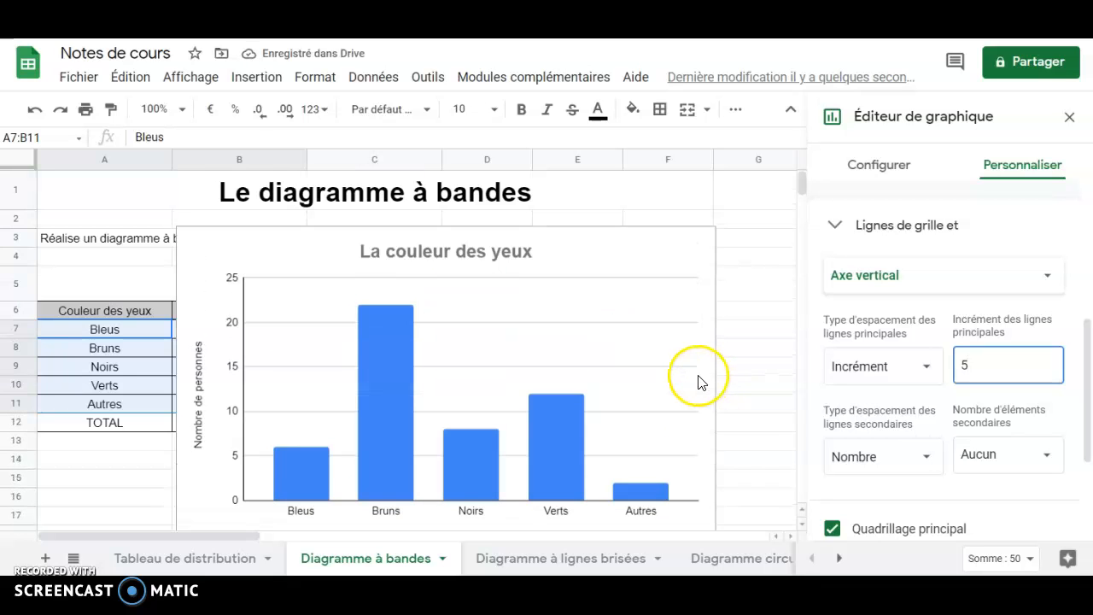
{"action": "scroll", "coordinate": [698, 381], "scroll_direction": "down", "scroll_amount": 1}
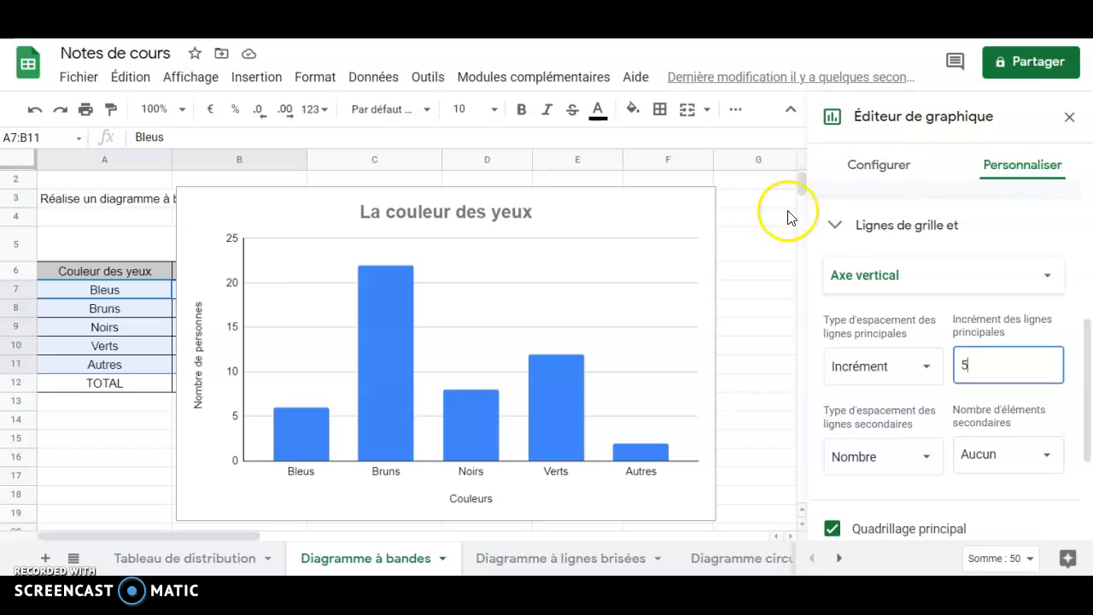
Step: Close the chart editor and move the chart beside the distribution table, over columns D to I
{"action": "left_click", "coordinate": [1074, 116]}
{"action": "left_click", "coordinate": [674, 258]}
{"action": "left_click_drag", "start_coordinate": [596, 215], "coordinate": [1010, 236]}
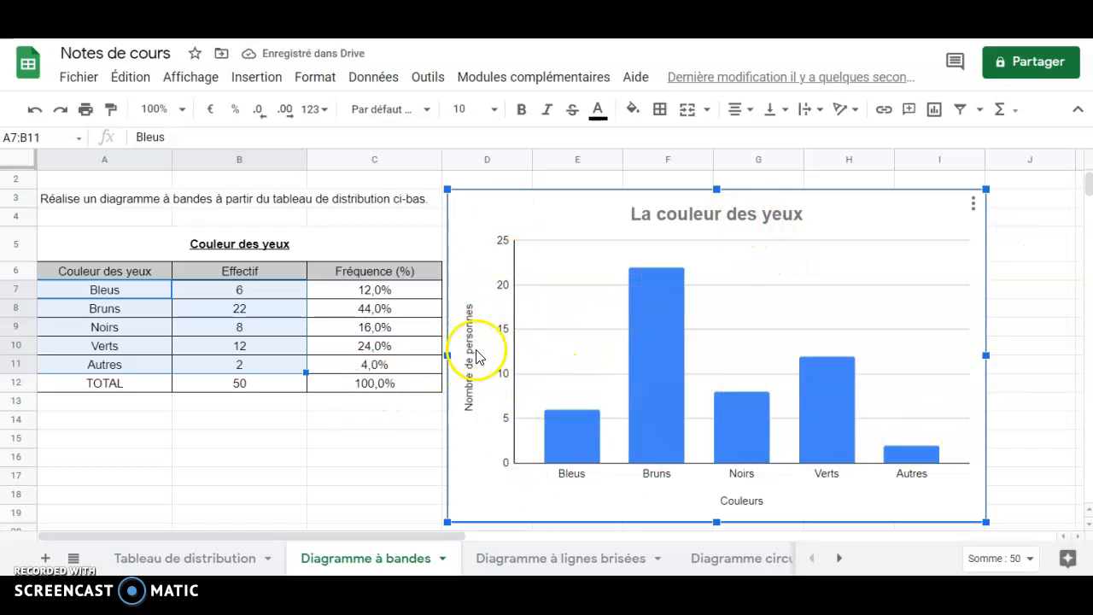
{"action": "mouse_move", "coordinate": [573, 452]}
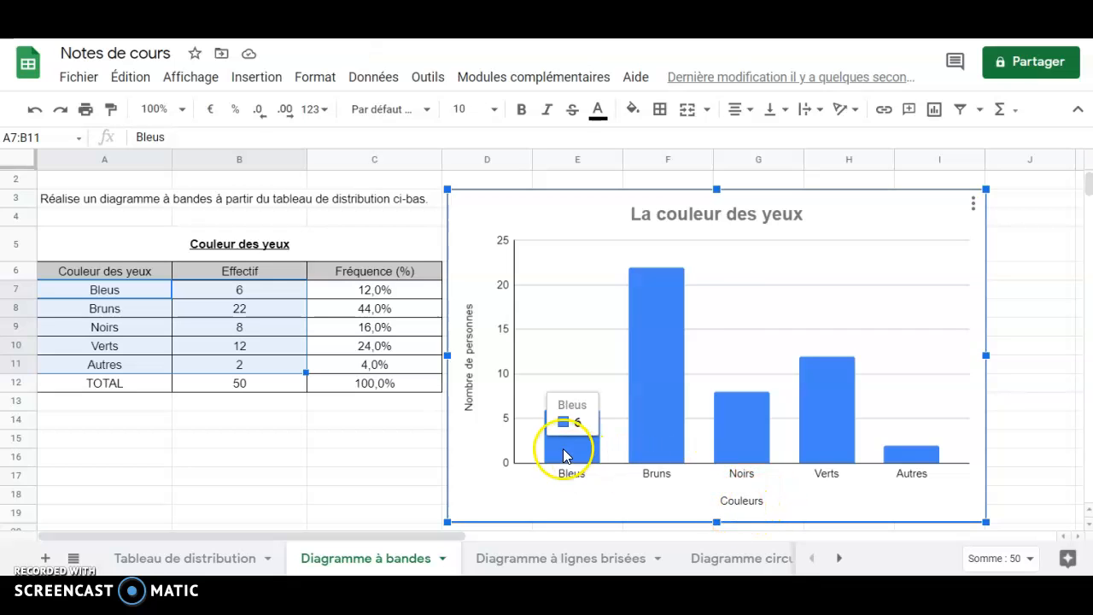